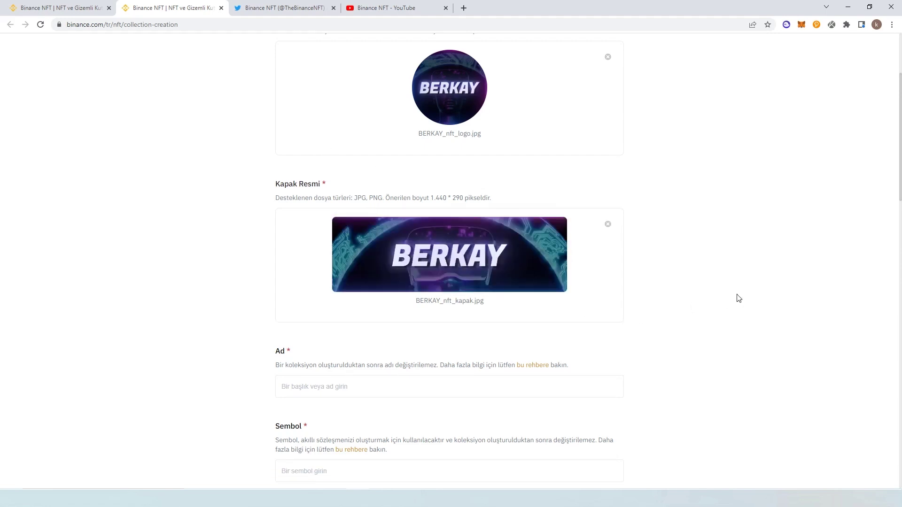
- Fill in the collection's Ad field with the creator's first name written twice, each time with a capital initial
scroll(415, 391, down, 1)
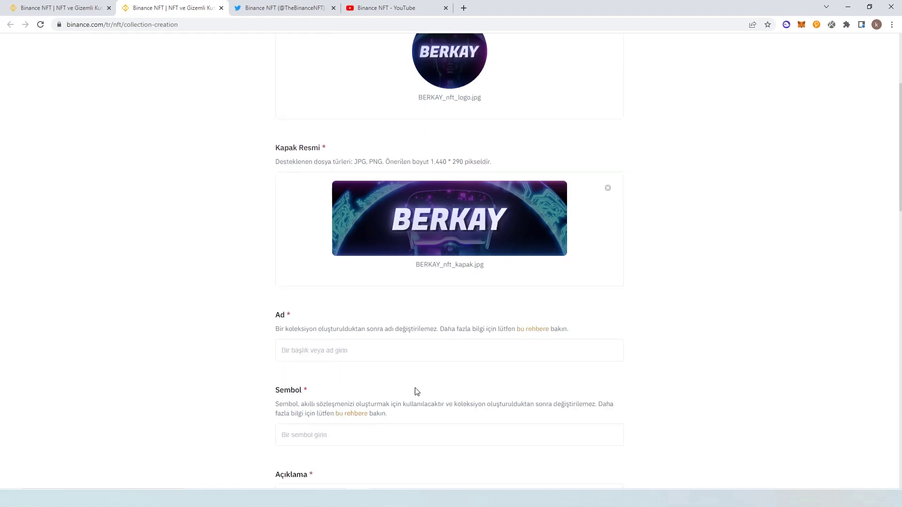
scroll(674, 213, down, 1)
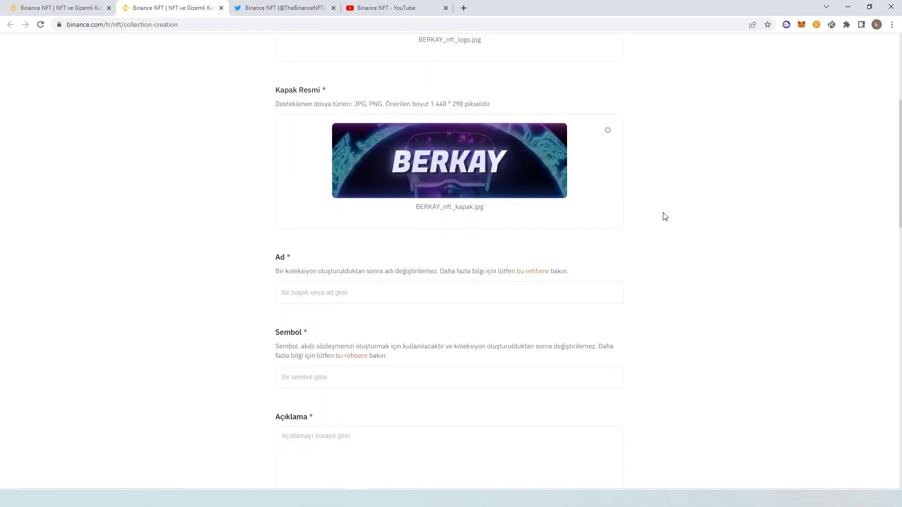
click(398, 286)
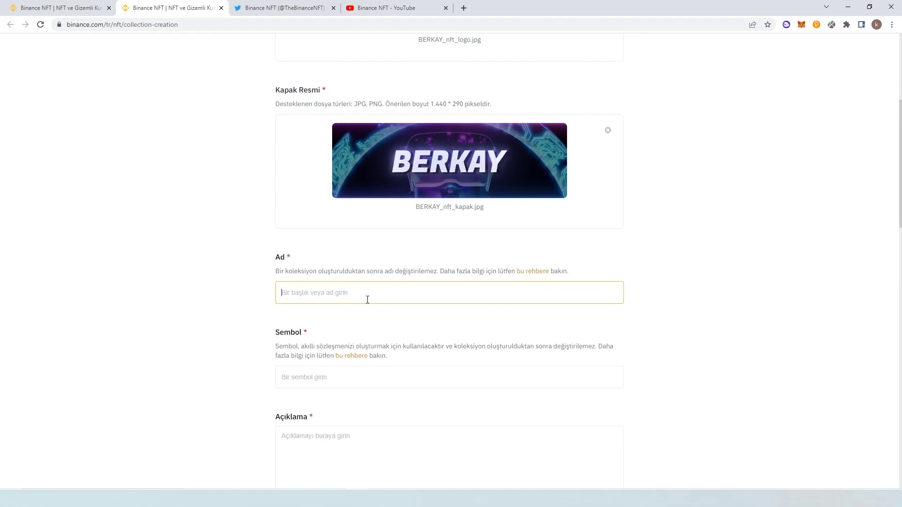
key(Caps_Lock)
text(b)
key(Caps_Lock)
text(ERKA)
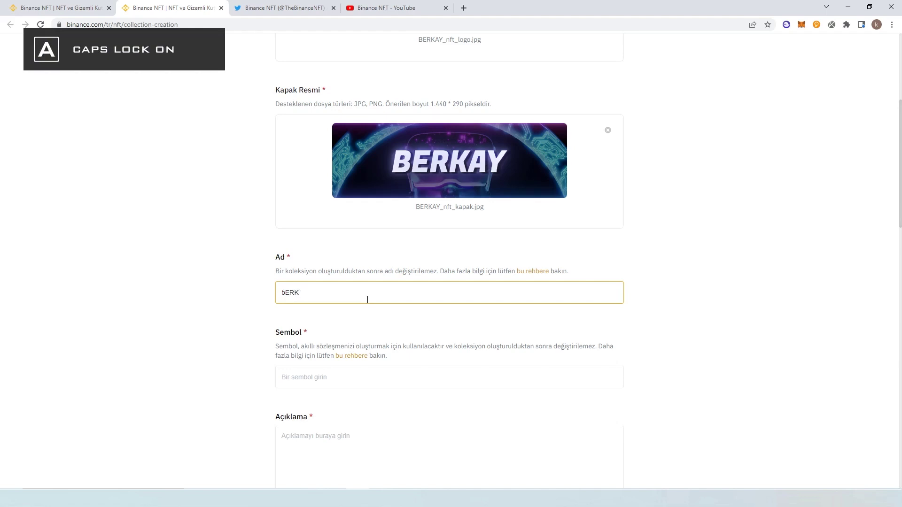
key(BackSpace)
key(BackSpace)
key(BackSpace)
key(BackSpace)
key(Caps_Lock)
text(Berkay)
key(Caps_Lock)
text(B)
key(Caps_Lock)
text(erkay)
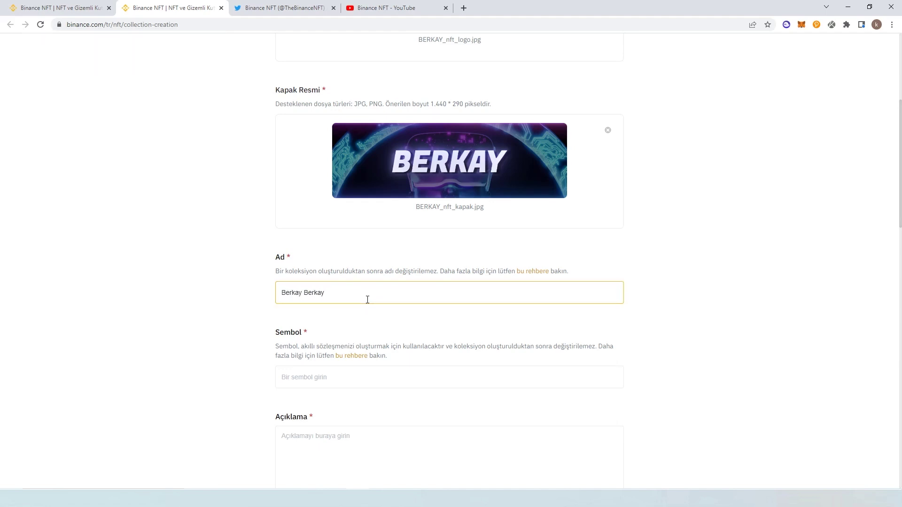
- Enter BB as the collection's symbol
click(314, 386)
key(Caps_Lock)
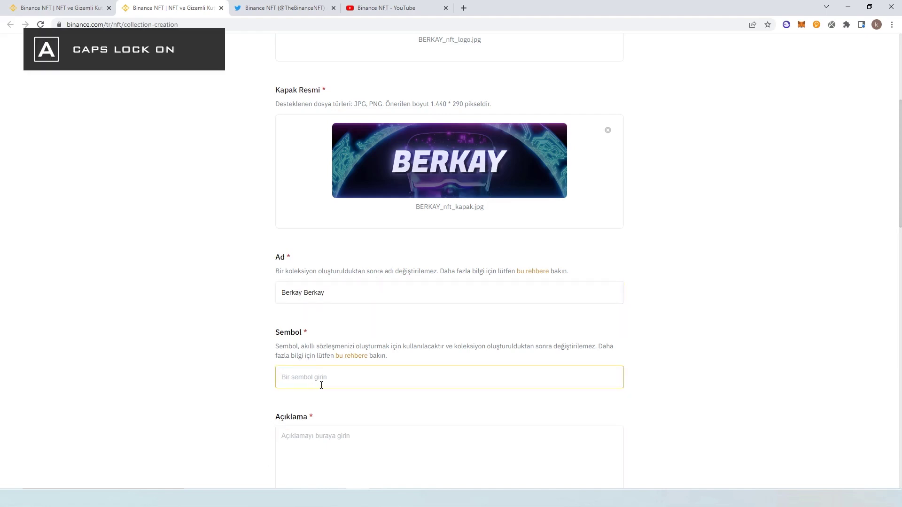
text(BB)
- Write "Bu benim sanatımdır." as the collection's description
scroll(335, 398, down, 2)
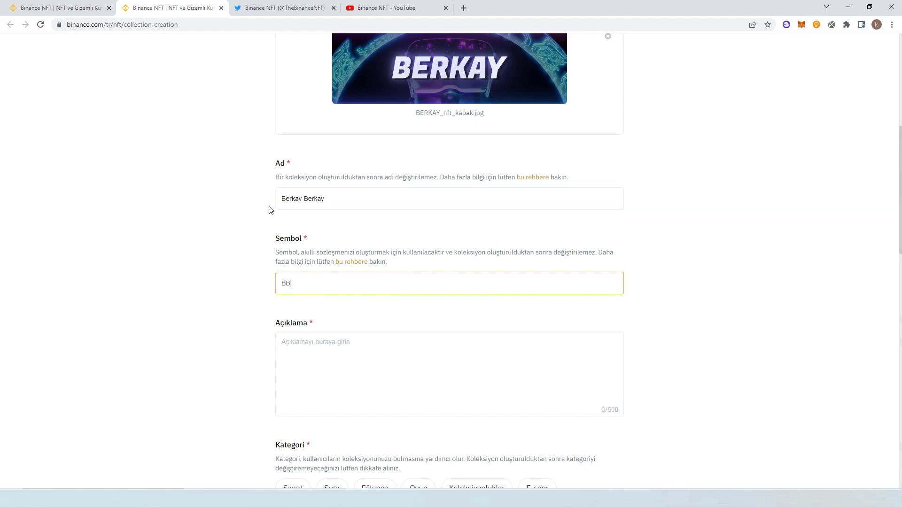
scroll(281, 204, down, 1)
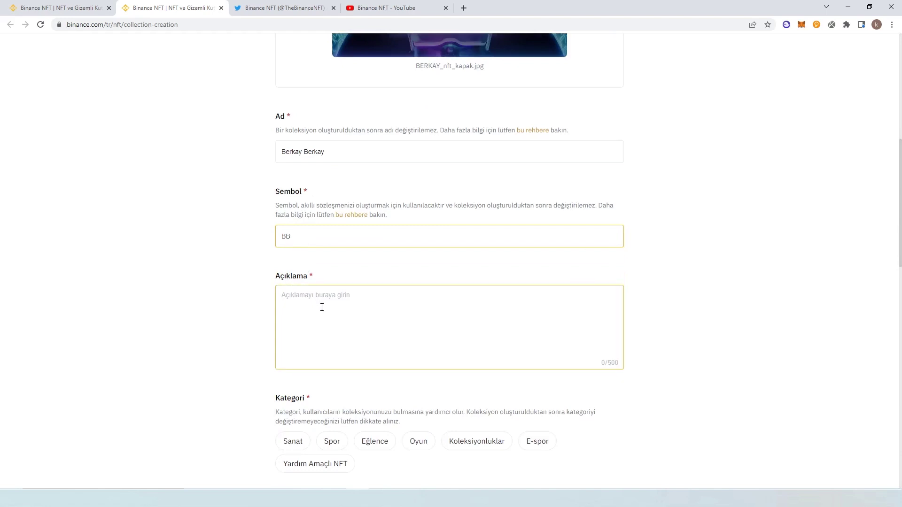
click(310, 318)
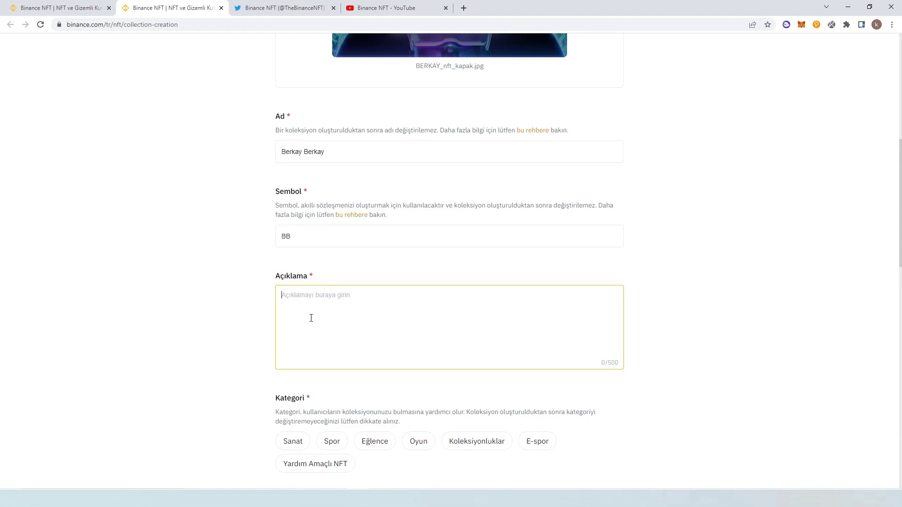
key(Caps_Lock)
text(b)
key(Caps_Lock)
text(U)
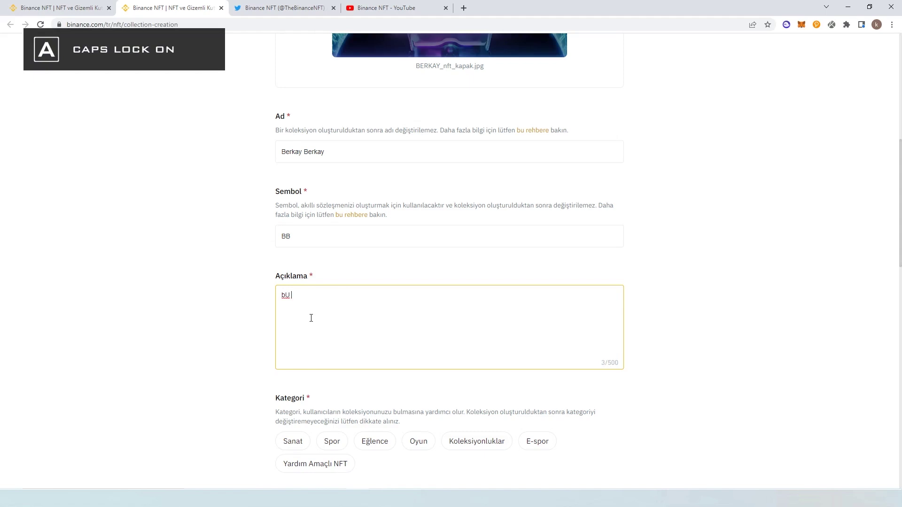
key(BackSpace)
key(BackSpace)
text(B)
key(Caps_Lock)
text(u beni)
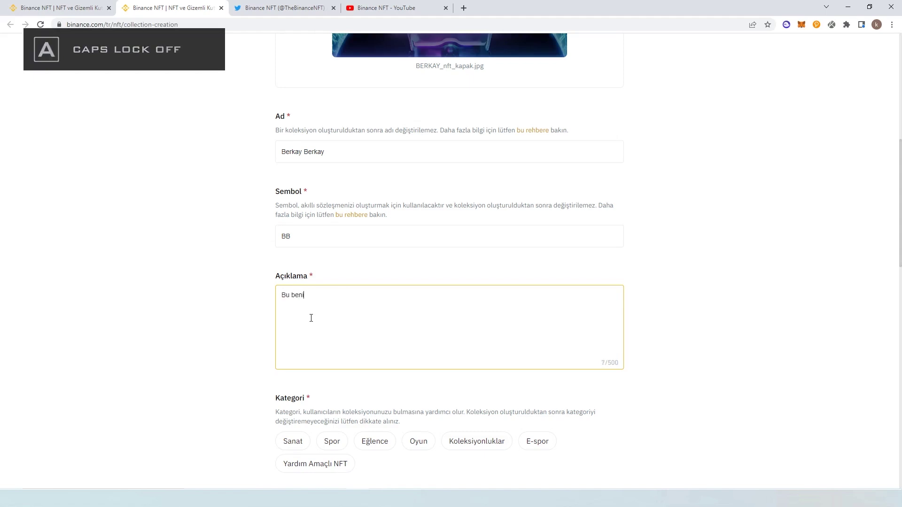
text(m sanatımdır.)
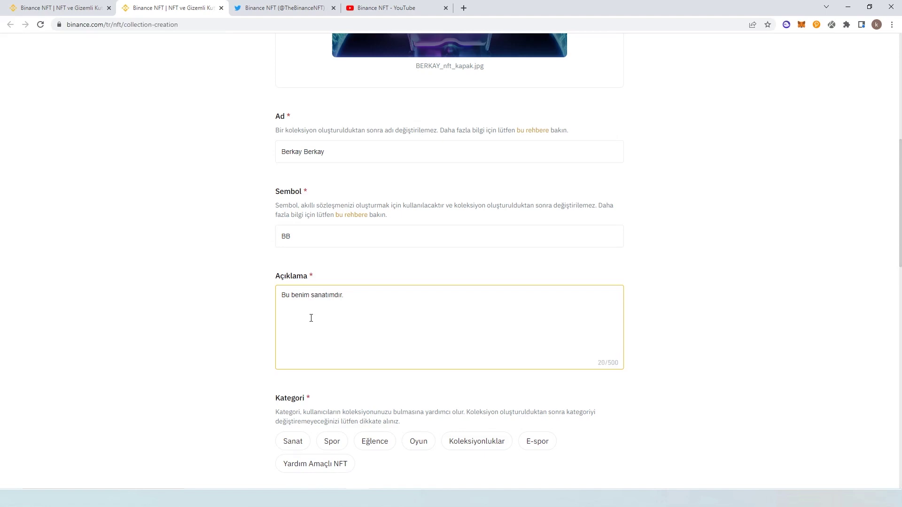
- Choose Sanat as the collection's category
scroll(311, 318, down, 2)
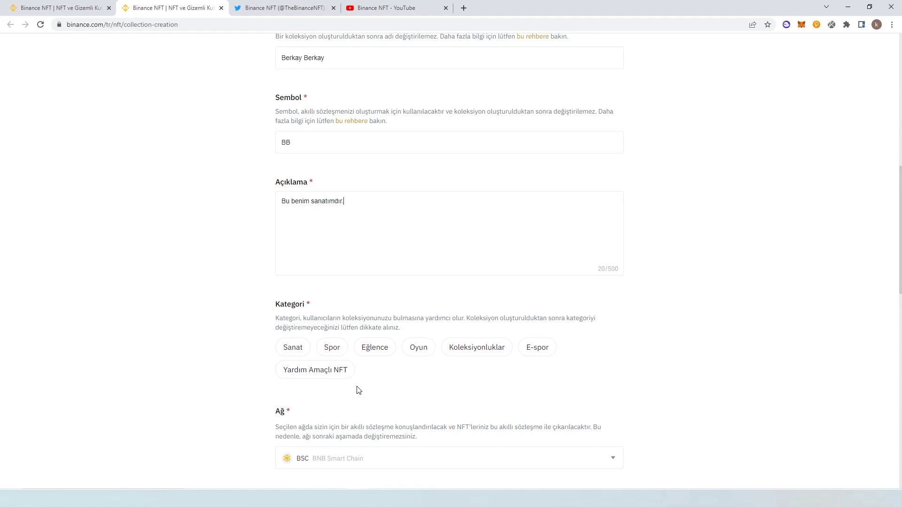
scroll(295, 335, down, 1)
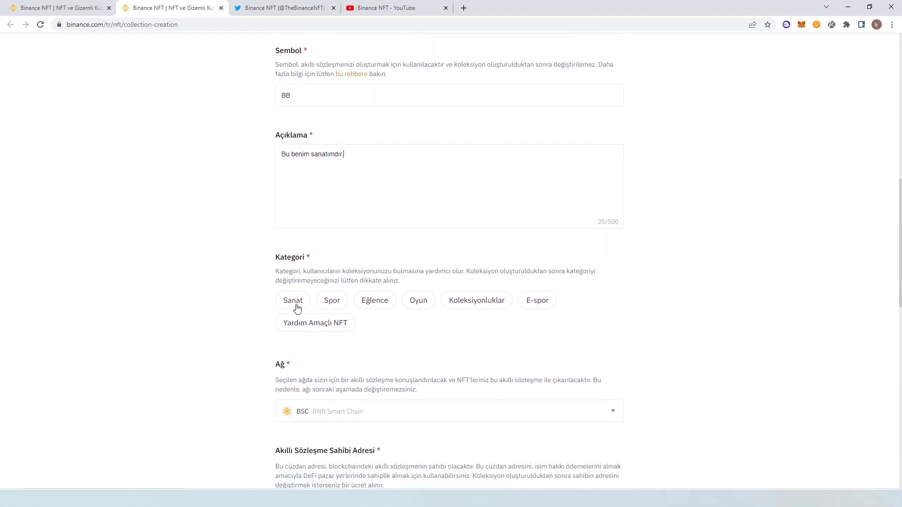
drag(296, 306, 293, 303)
- Check the estimated smart contract deployment fee for the BSC network at the end of the form
scroll(704, 316, down, 2)
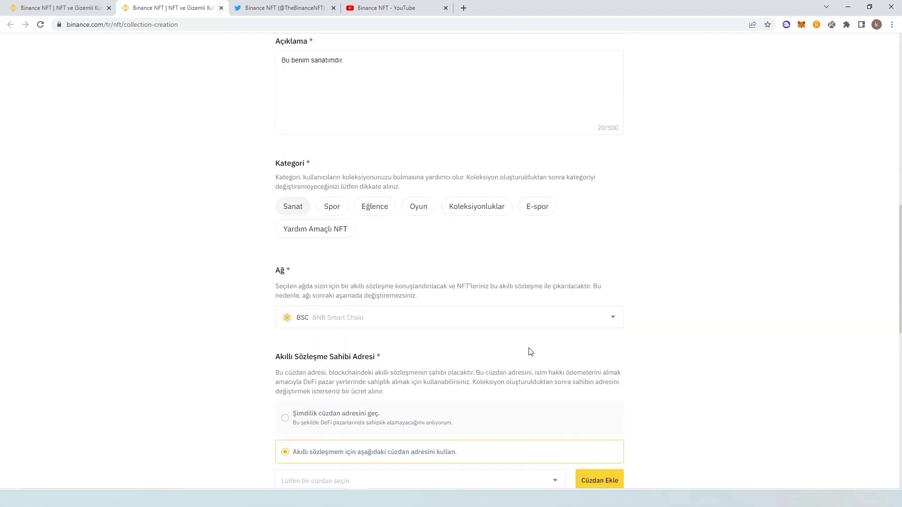
scroll(530, 350, down, 1)
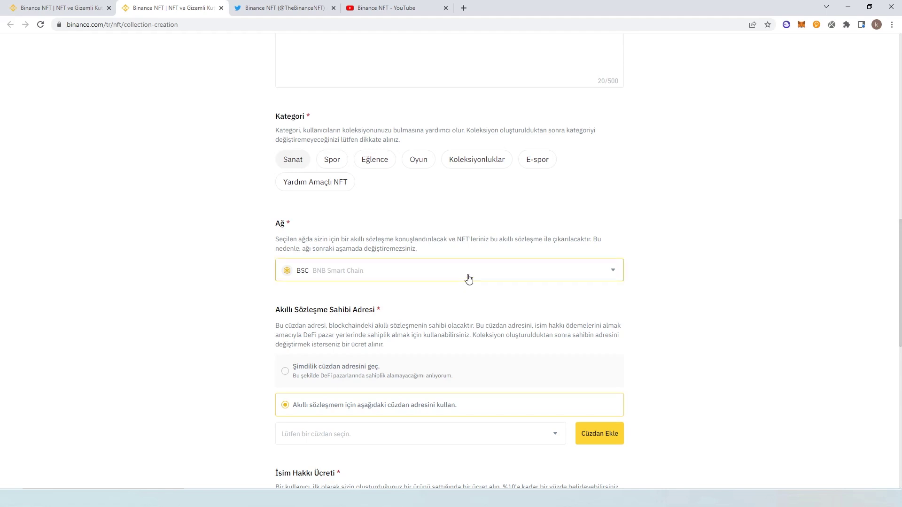
scroll(468, 278, down, 6)
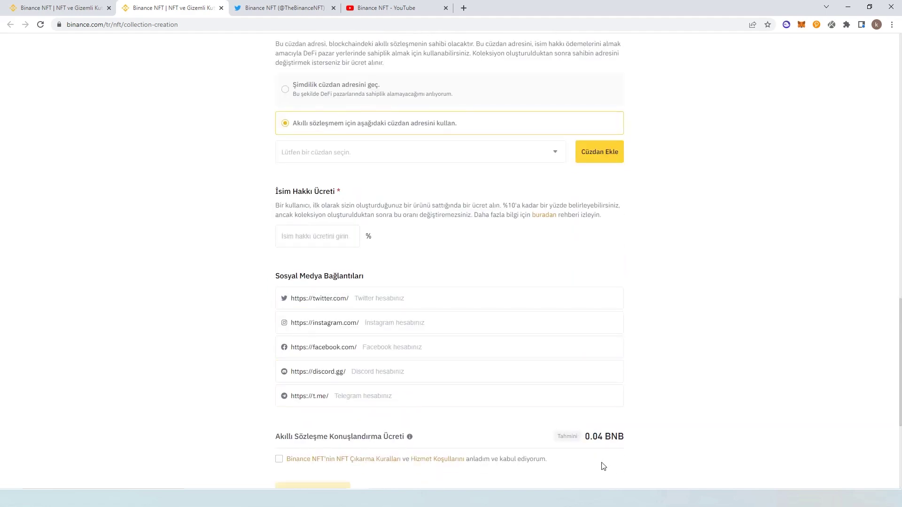
drag(587, 440, 624, 445)
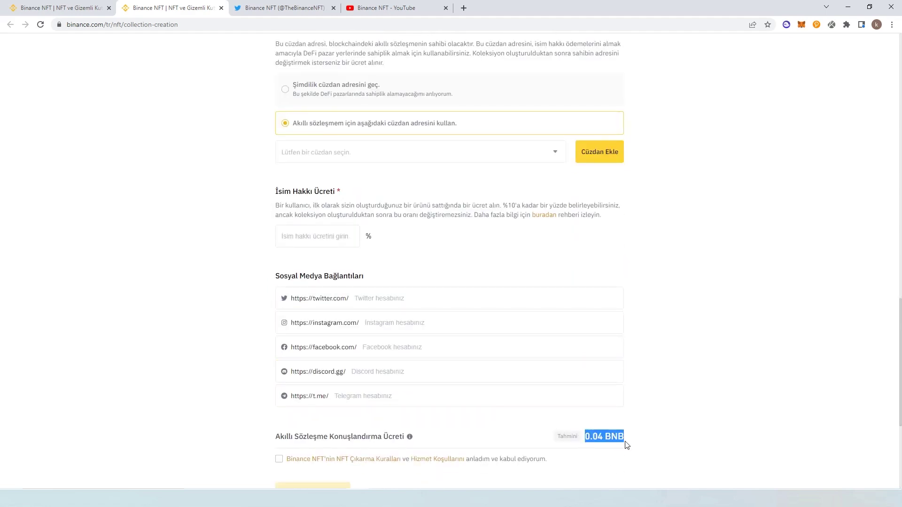
click(671, 388)
- Switch the network to ETH (Ethereum) to check its deployment fee, and return the network to BSC (BNB Smart Chain)
scroll(330, 205, up, 2)
scroll(330, 206, up, 2)
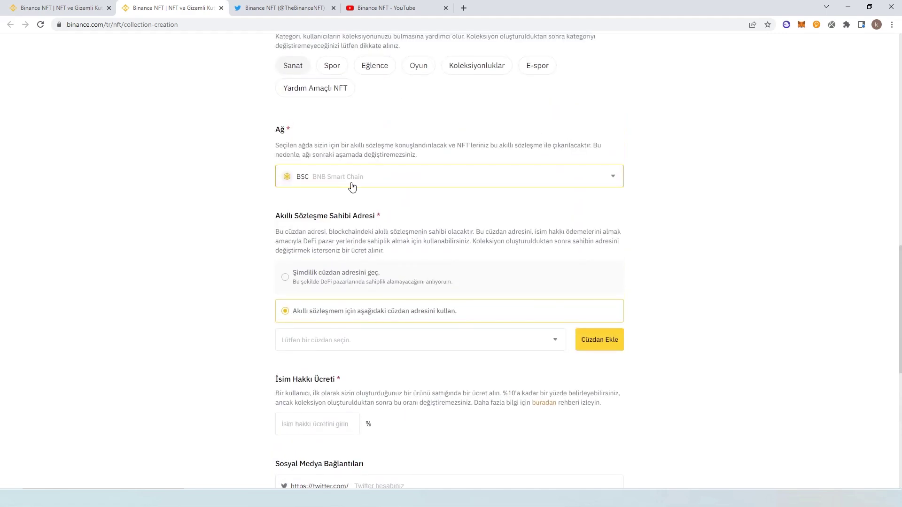
click(408, 181)
click(338, 207)
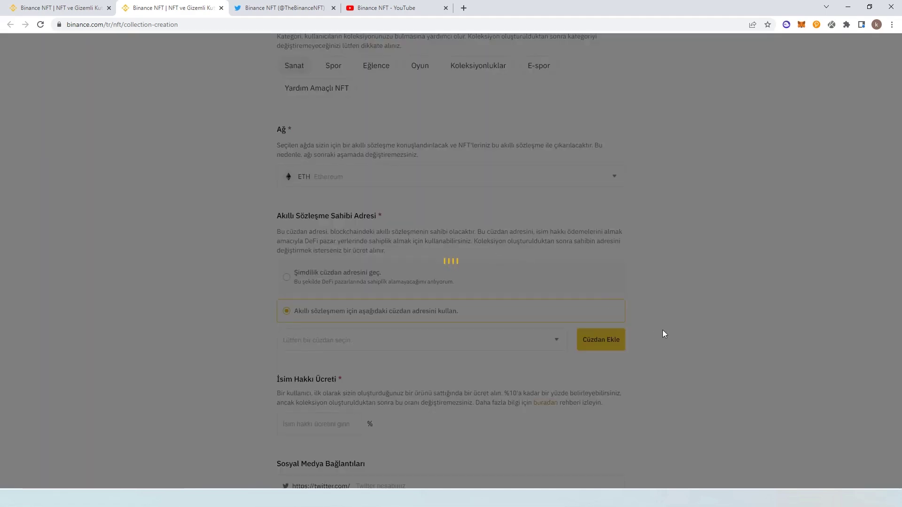
scroll(656, 332, down, 4)
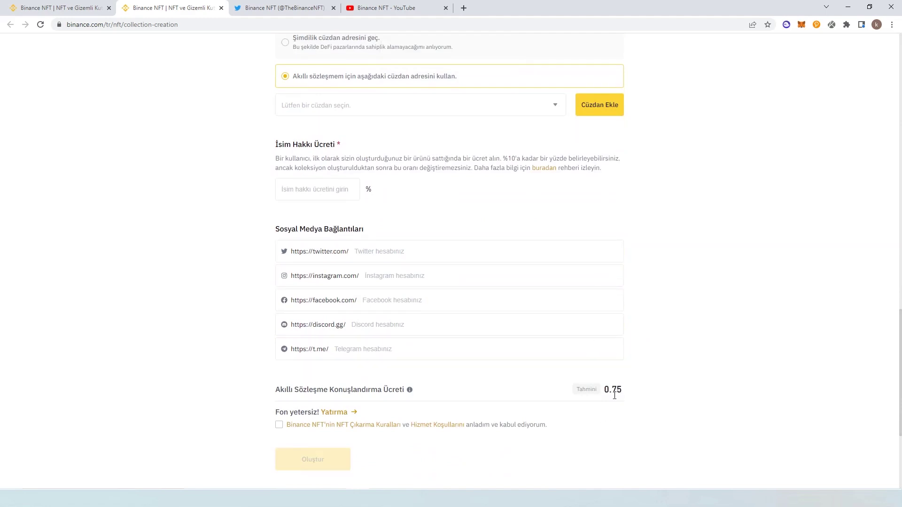
scroll(606, 394, up, 6)
click(336, 216)
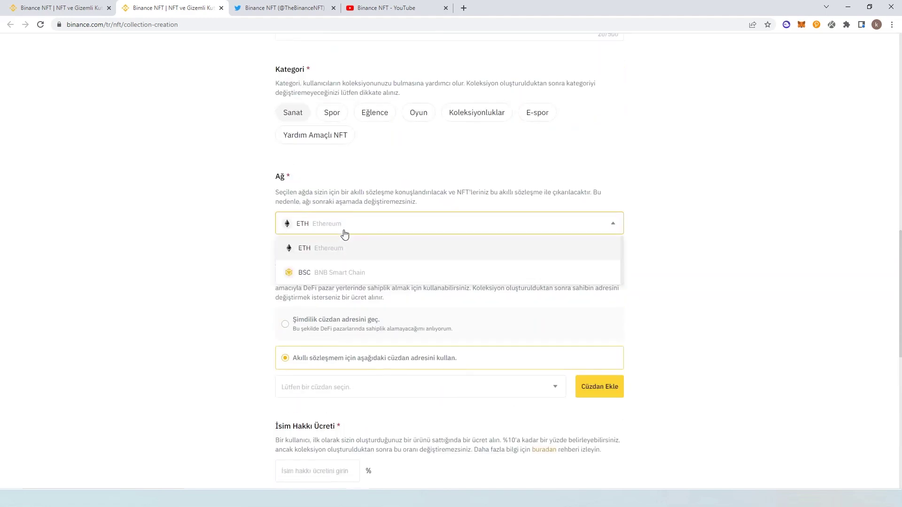
click(343, 269)
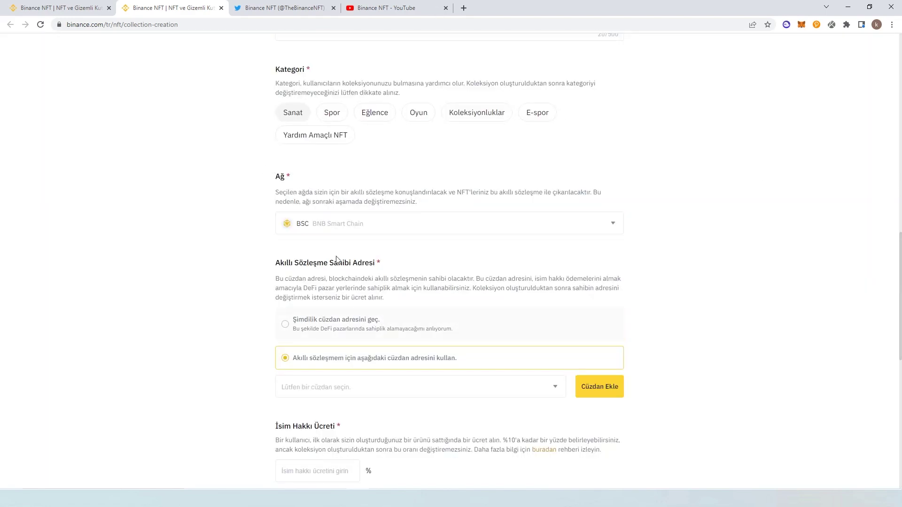
- Choose to skip the wallet address for now as the smart contract owner option
scroll(336, 258, down, 1)
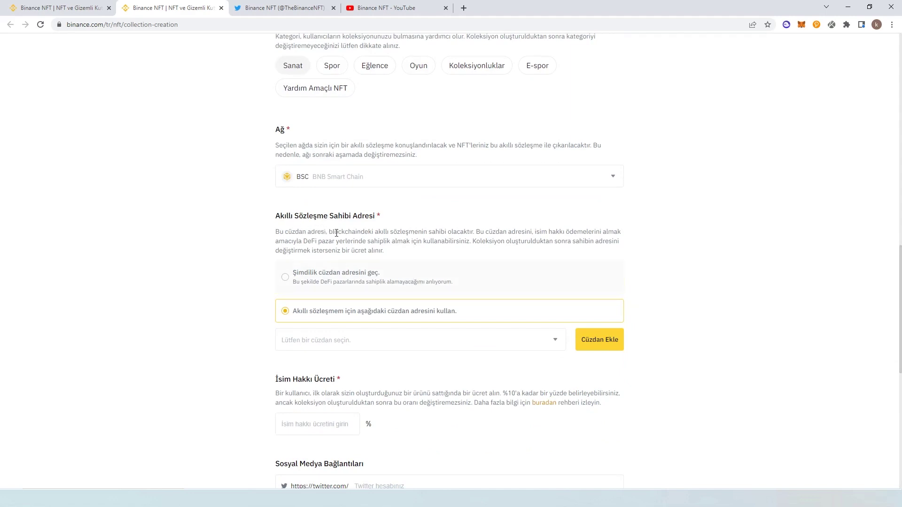
scroll(336, 233, down, 1)
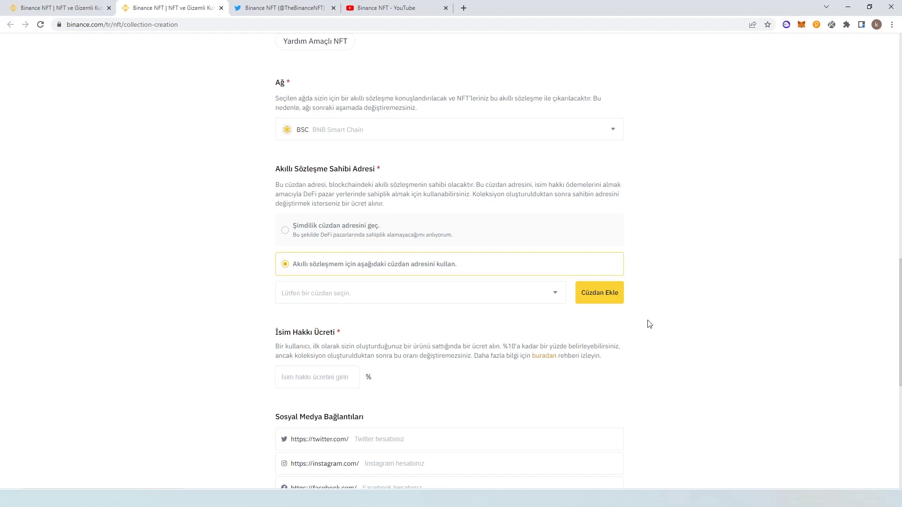
click(293, 238)
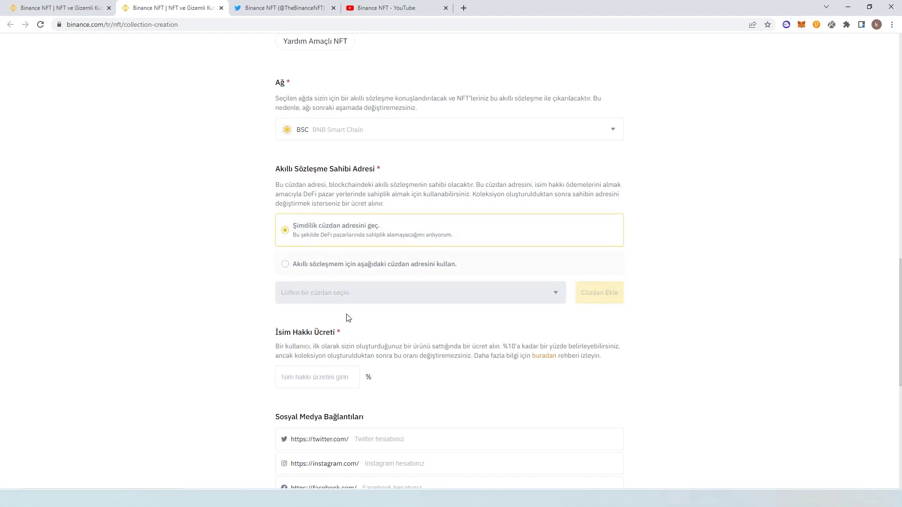
- Set the collection's royalty fee (İsim Hakkı Ücreti) to 5%
scroll(310, 281, down, 1)
scroll(293, 191, down, 3)
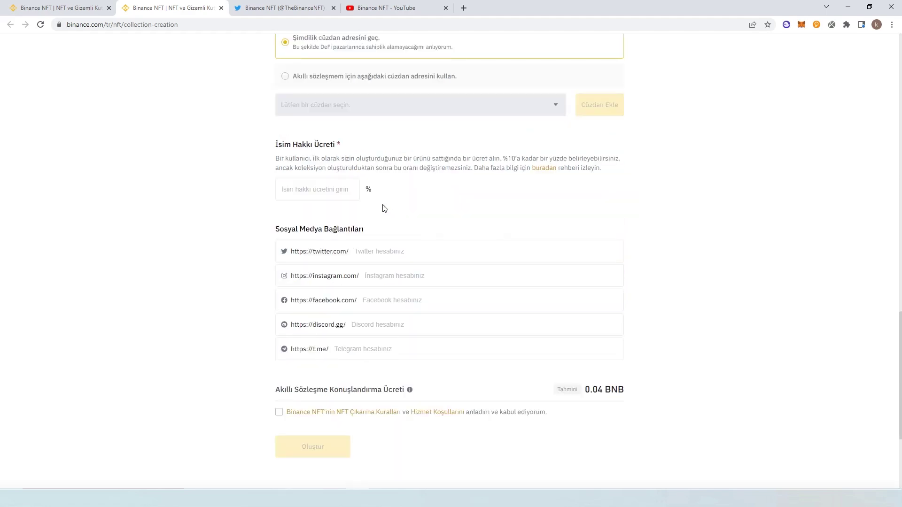
scroll(346, 182, up, 1)
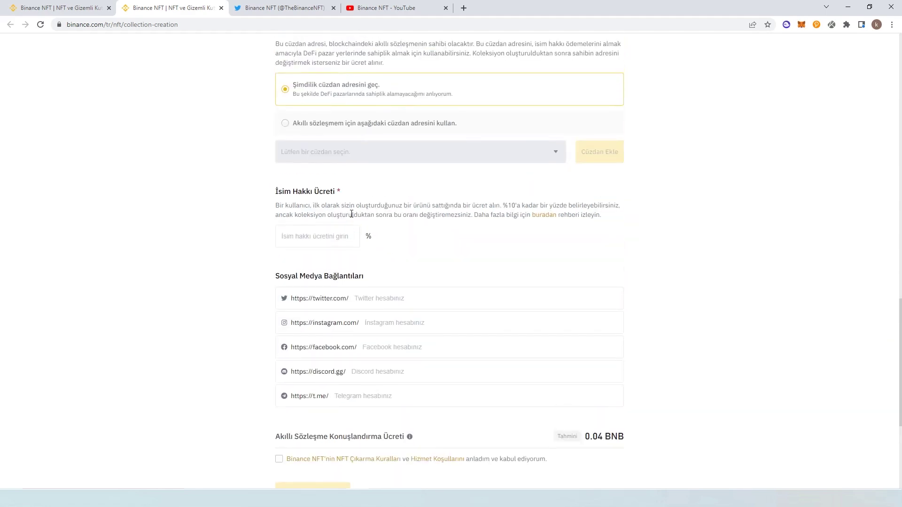
click(343, 235)
text(5)
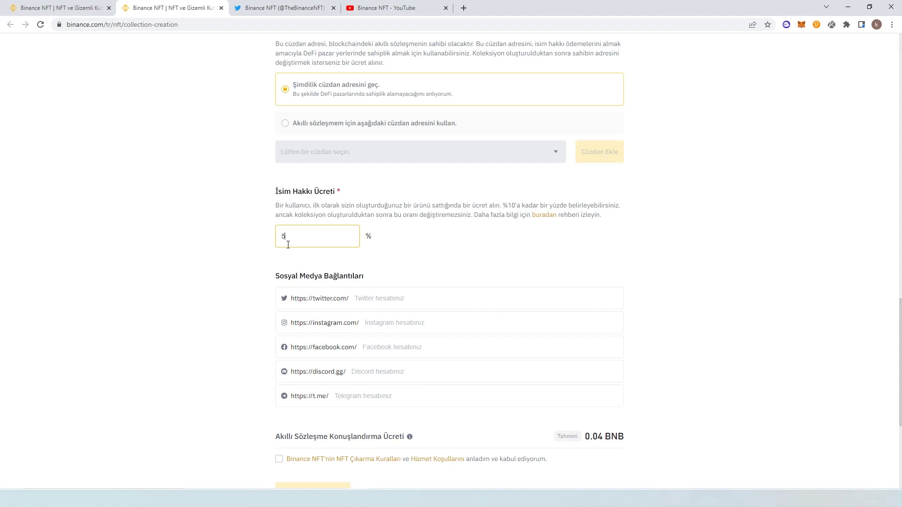
- Accept the NFT minting rules and terms of service, and submit the collection for creation, continuing past the reminder
scroll(386, 269, down, 2)
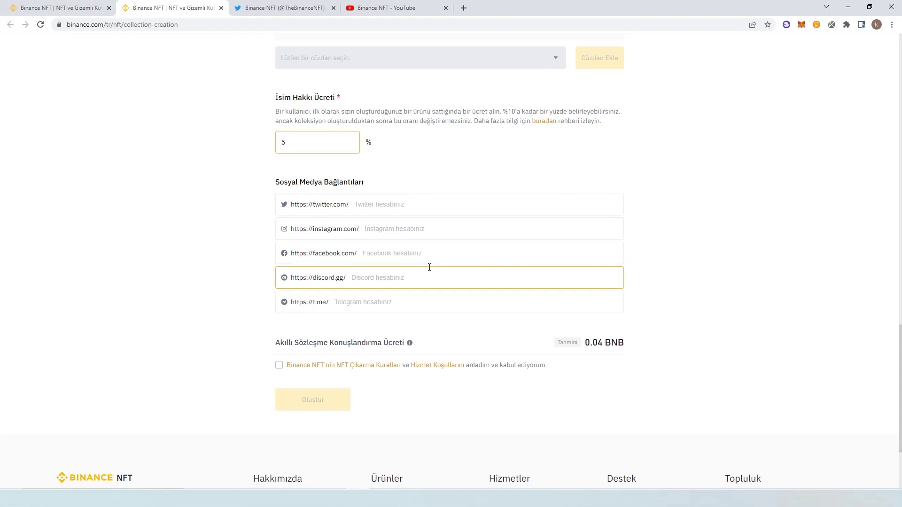
click(280, 367)
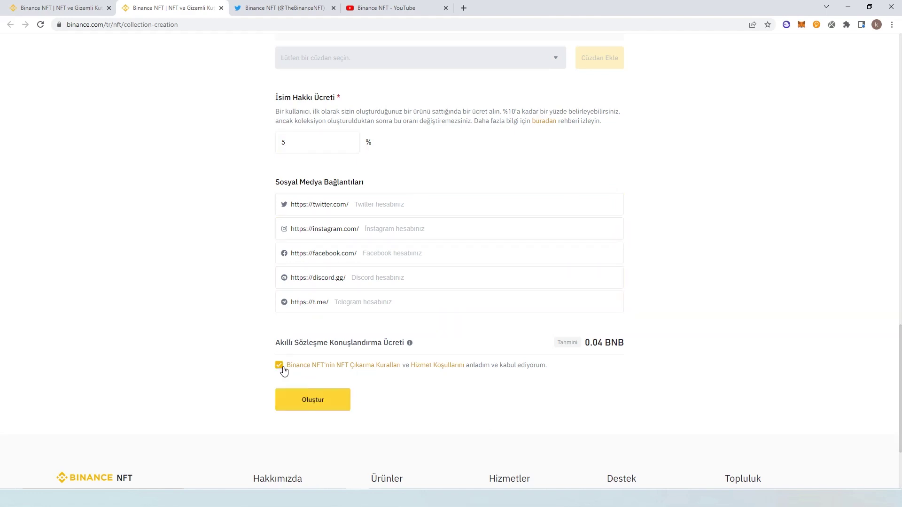
click(328, 404)
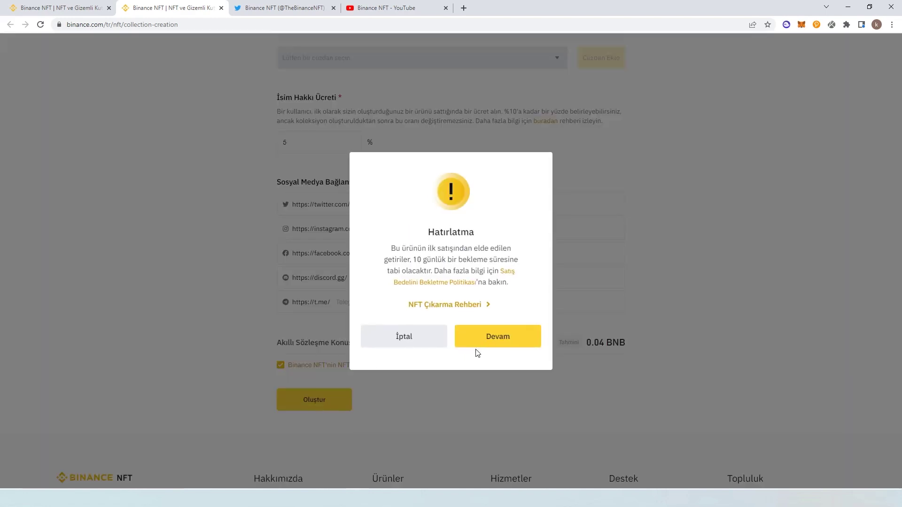
click(509, 340)
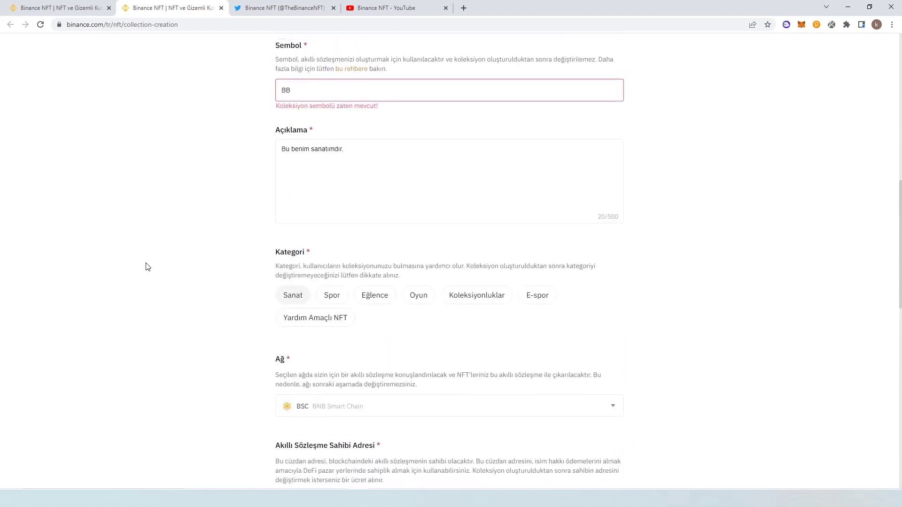
- Replace the collection's symbol (Sembol) with BBC
drag(340, 133, 216, 131)
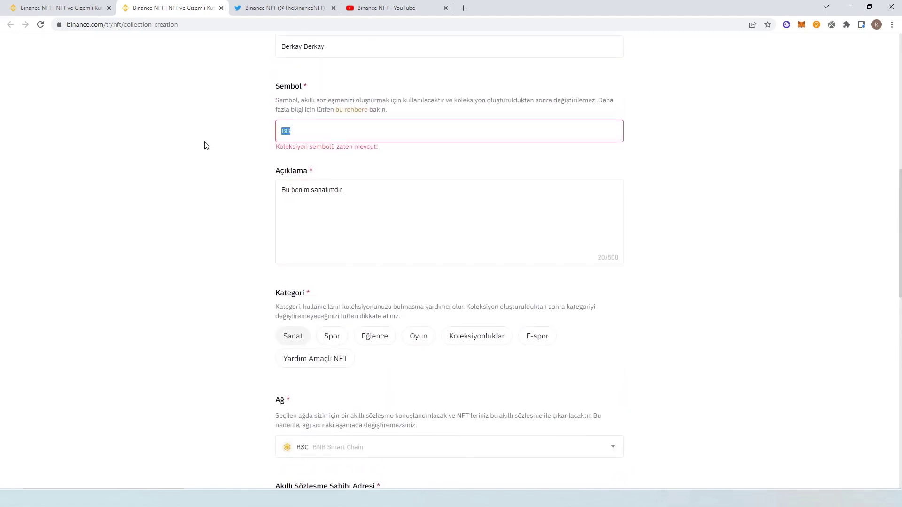
scroll(402, 197, up, 1)
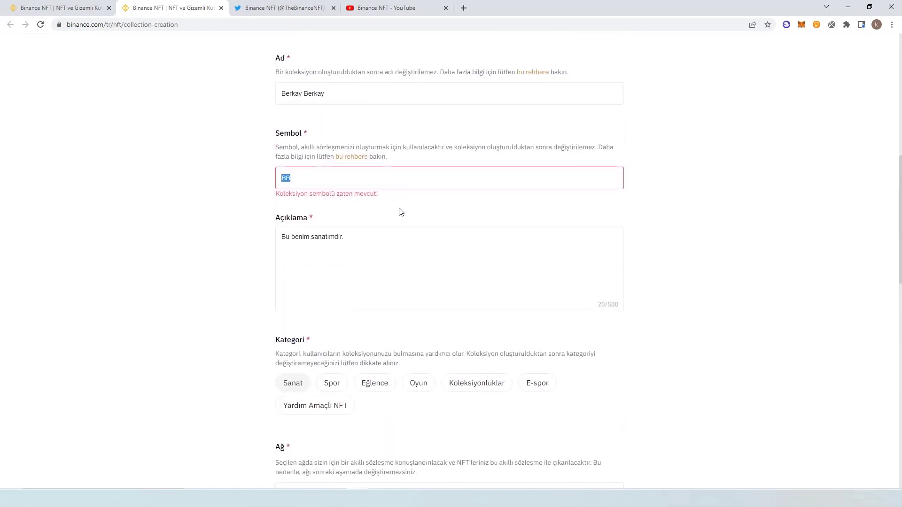
text(BBC)
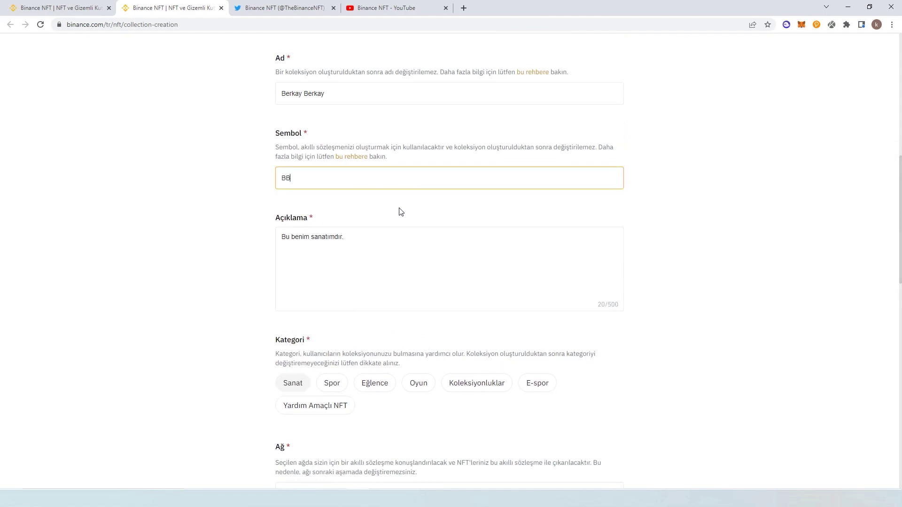
- Submit the collection for creation again, continuing past the reminder, and return to the profile to view the created collections
scroll(400, 212, down, 13)
scroll(546, 318, down, 2)
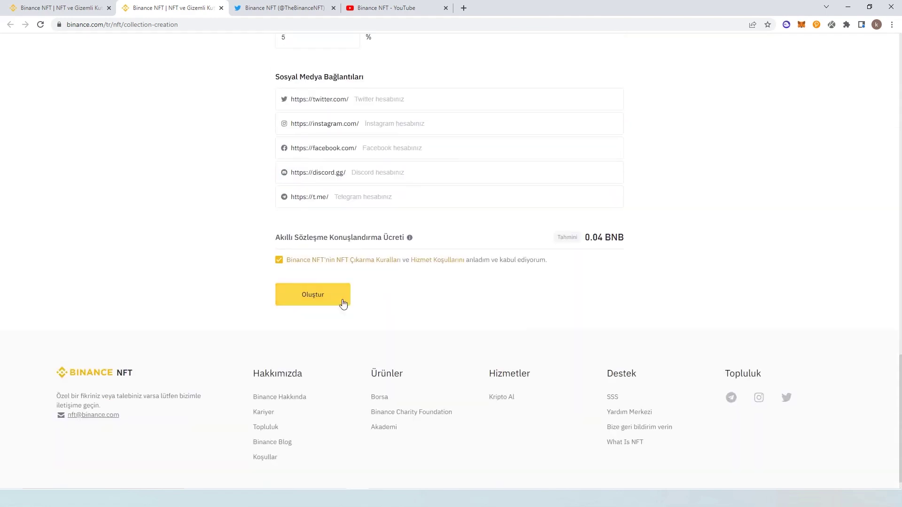
click(342, 304)
click(489, 334)
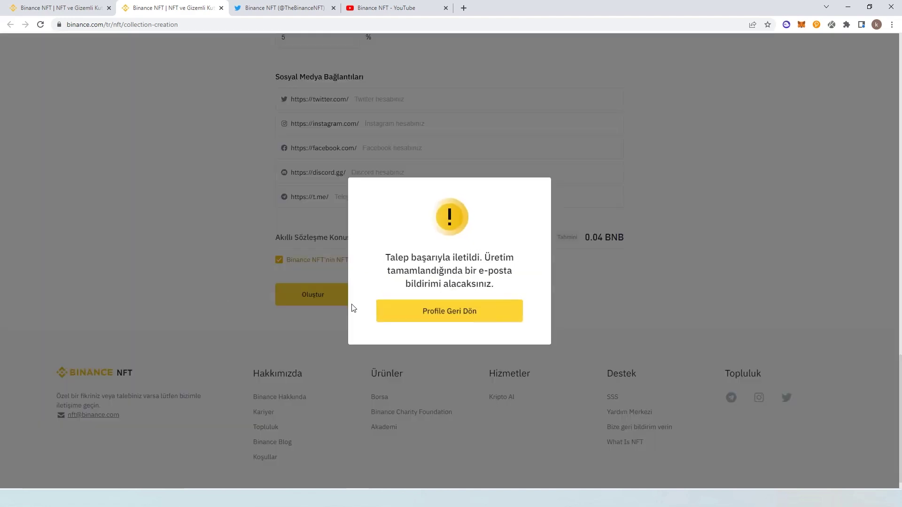
scroll(359, 306, up, 1)
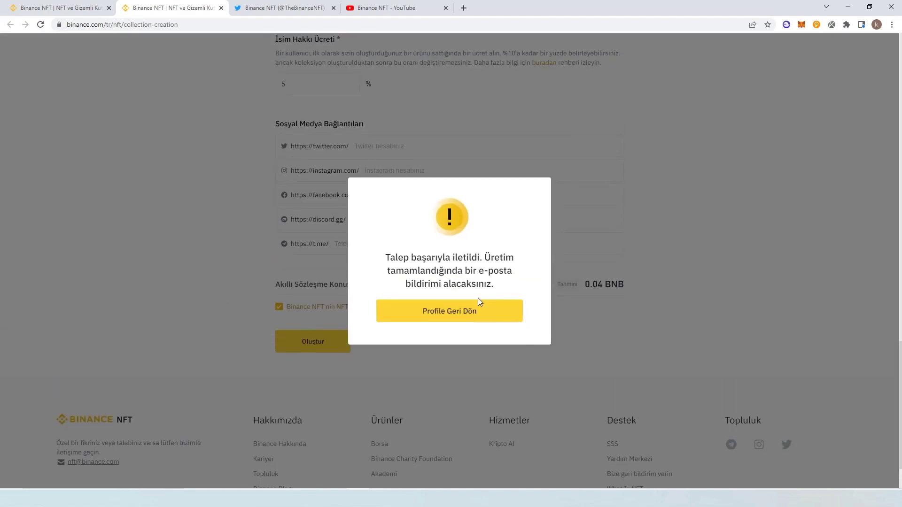
click(467, 319)
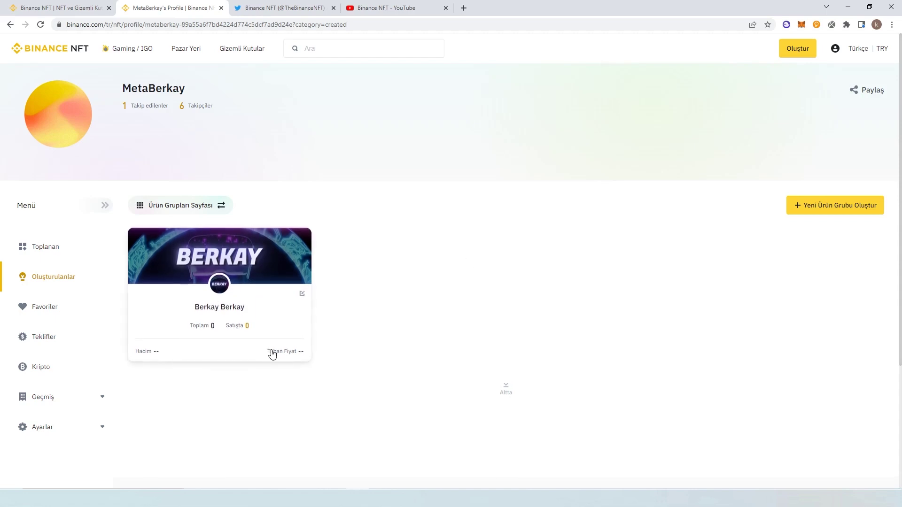
scroll(380, 284, down, 1)
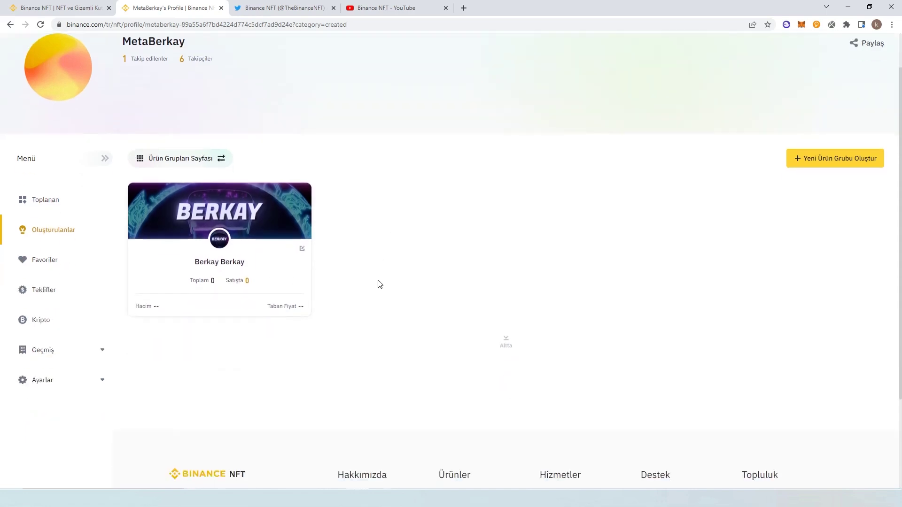
scroll(376, 309, up, 1)
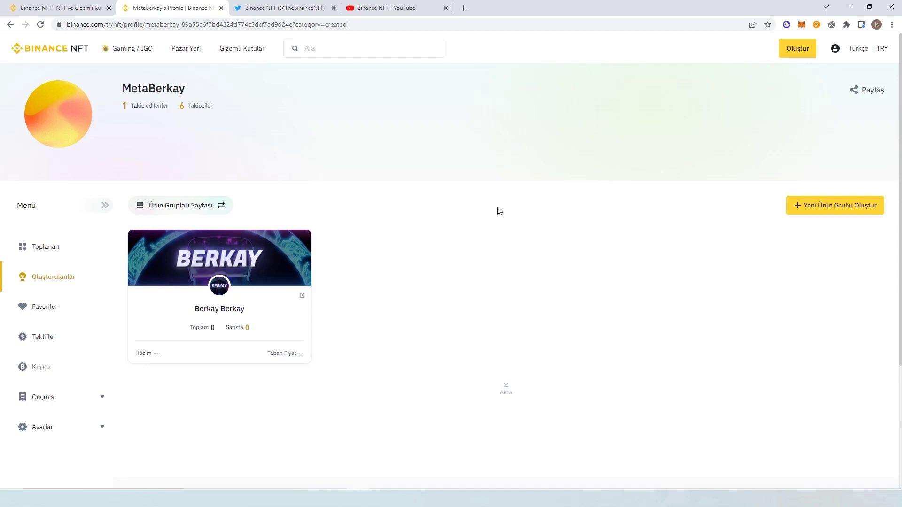
- Look through Binance NFT's Twitter feed, its YouTube videos page, and the pinned tweet about NFT minting on Twitter
mouse_move(835, 54)
click(281, 7)
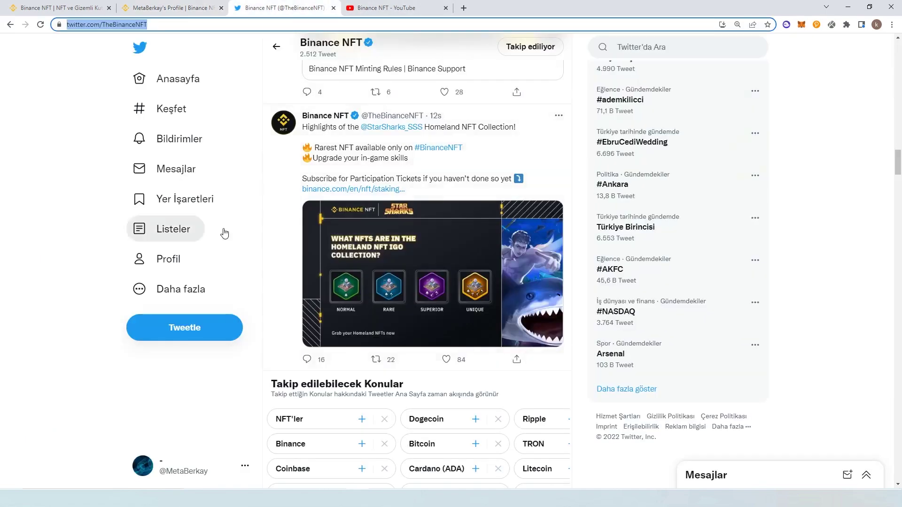
scroll(290, 229, up, 3)
scroll(291, 230, up, 10)
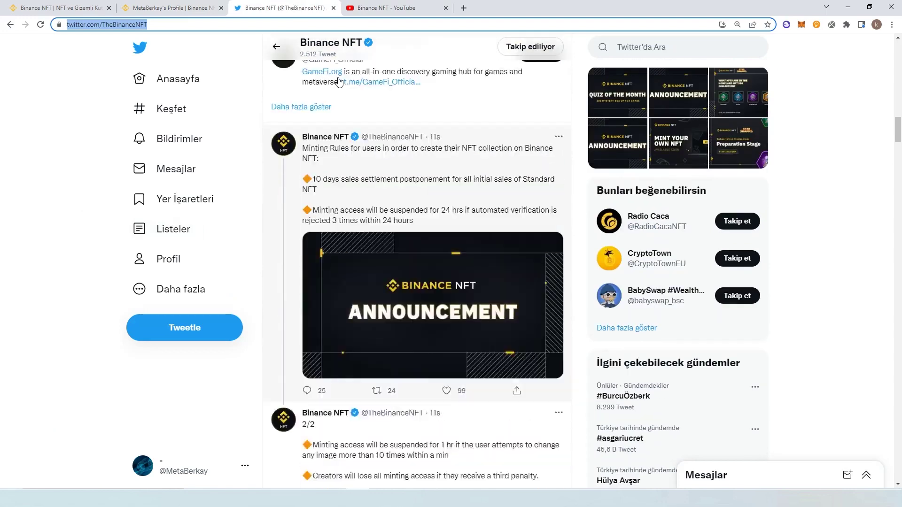
click(384, 6)
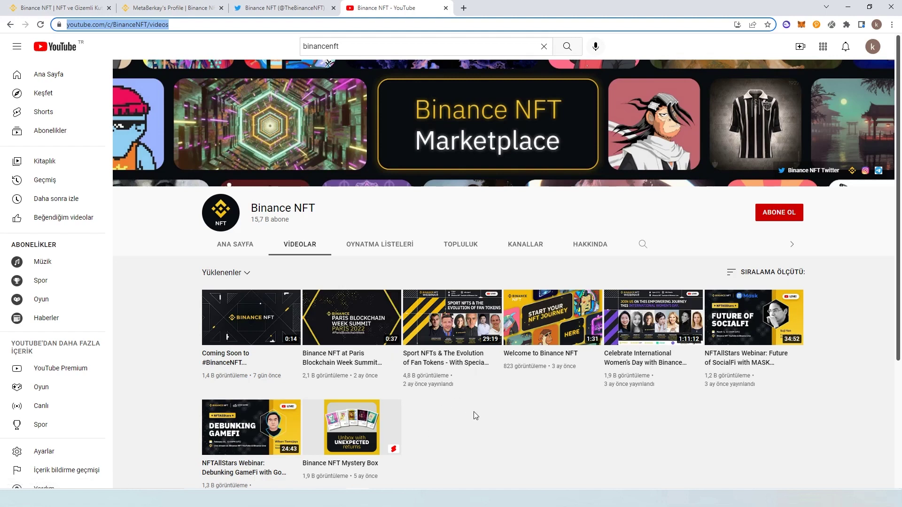
click(279, 8)
scroll(297, 167, up, 9)
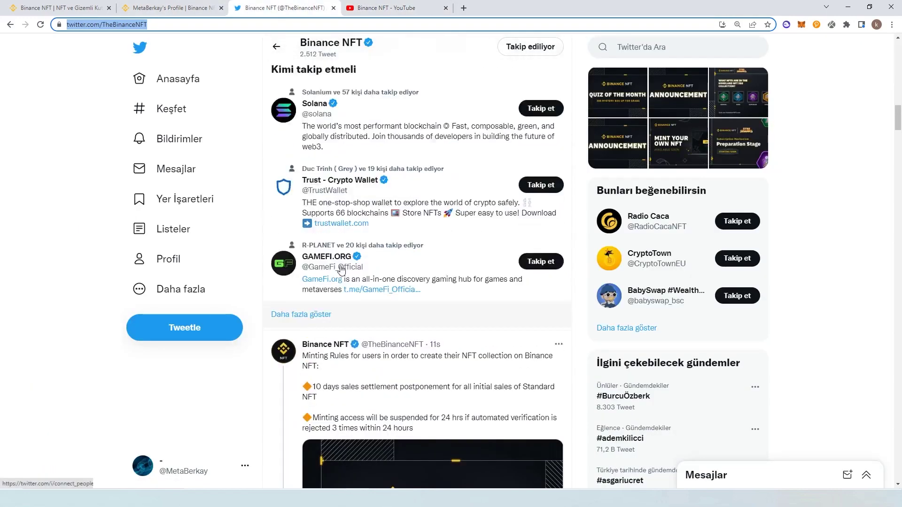
scroll(340, 293, up, 10)
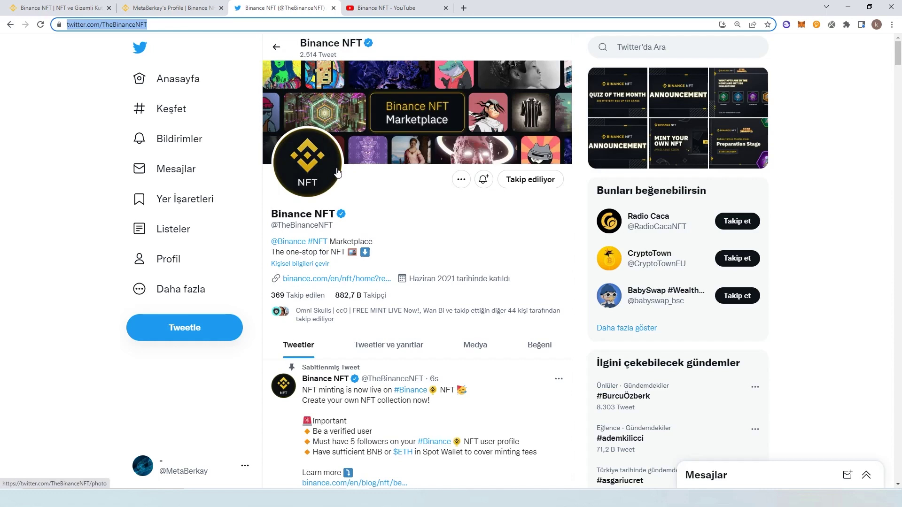
- Back on Binance NFT, start creating a new NFT, upload the 171401 image from the NFT1 folder, and check the supported file formats
click(180, 8)
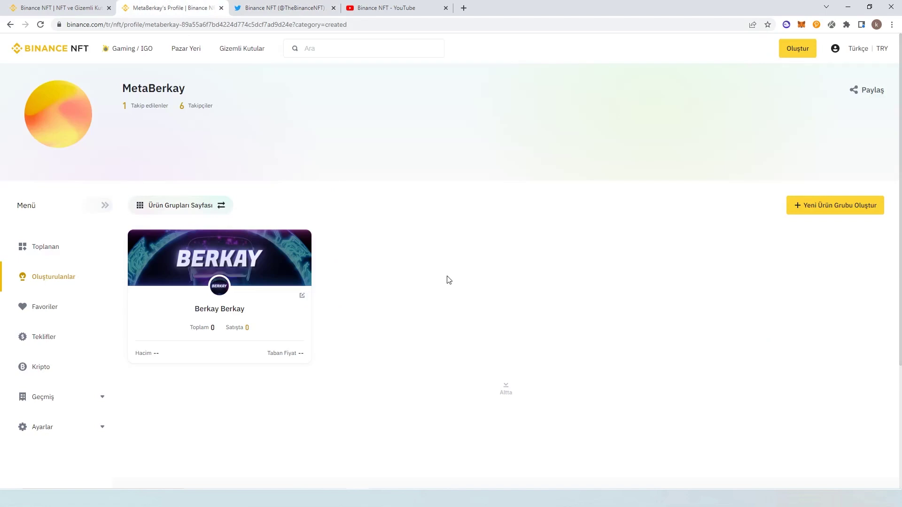
click(796, 52)
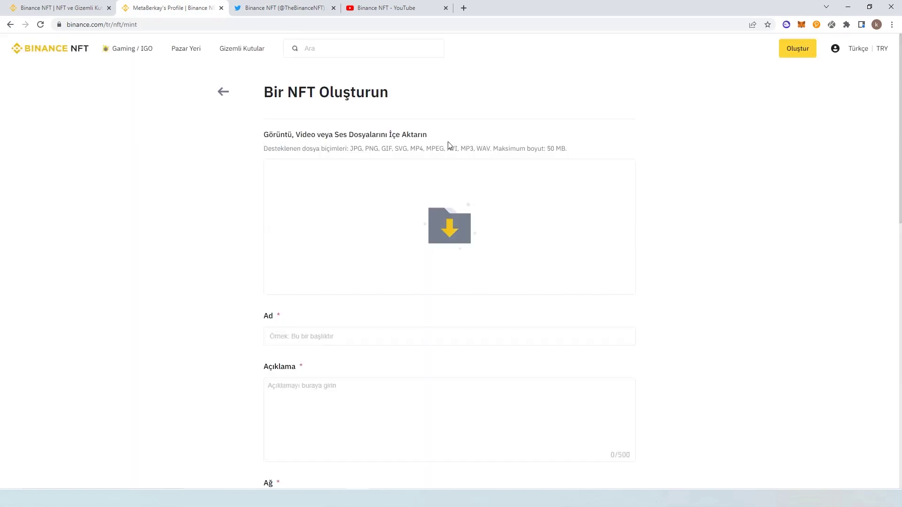
click(422, 270)
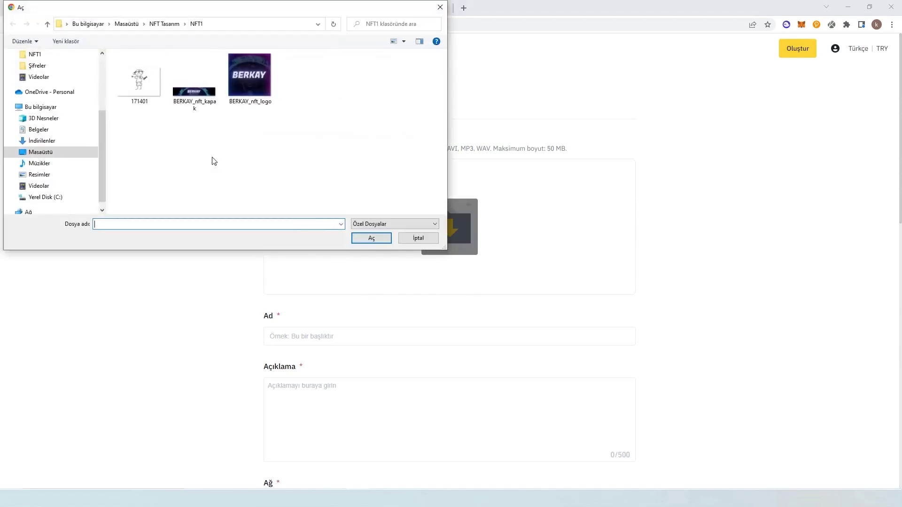
click(141, 90)
click(368, 241)
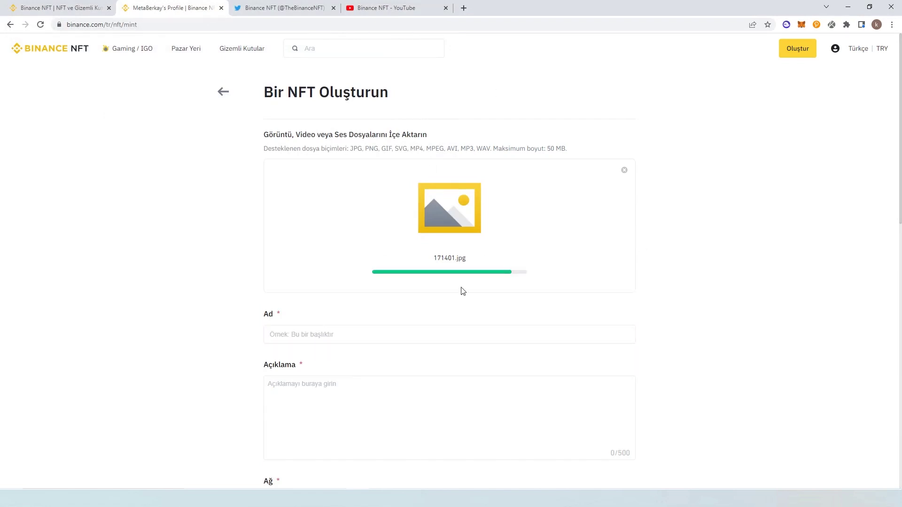
drag(358, 148, 449, 147)
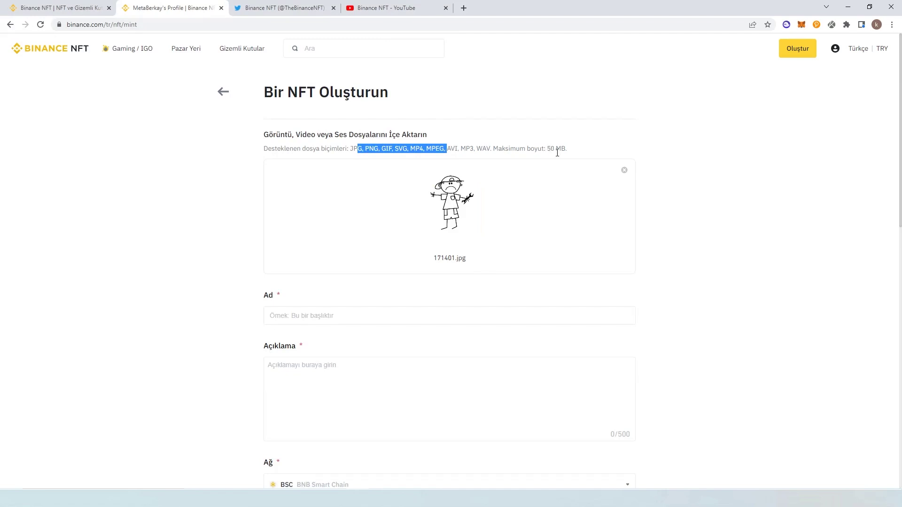
click(574, 150)
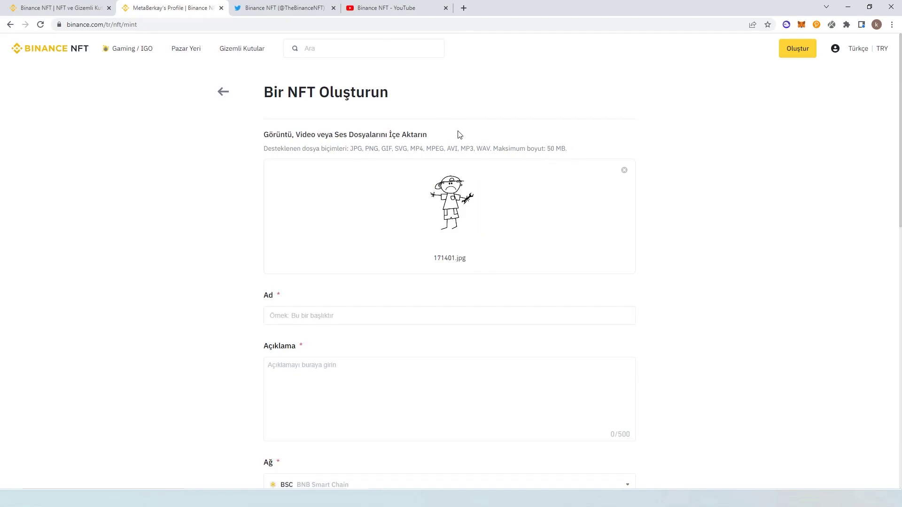
- Name the NFT "Cin Ali"
scroll(479, 207, down, 1)
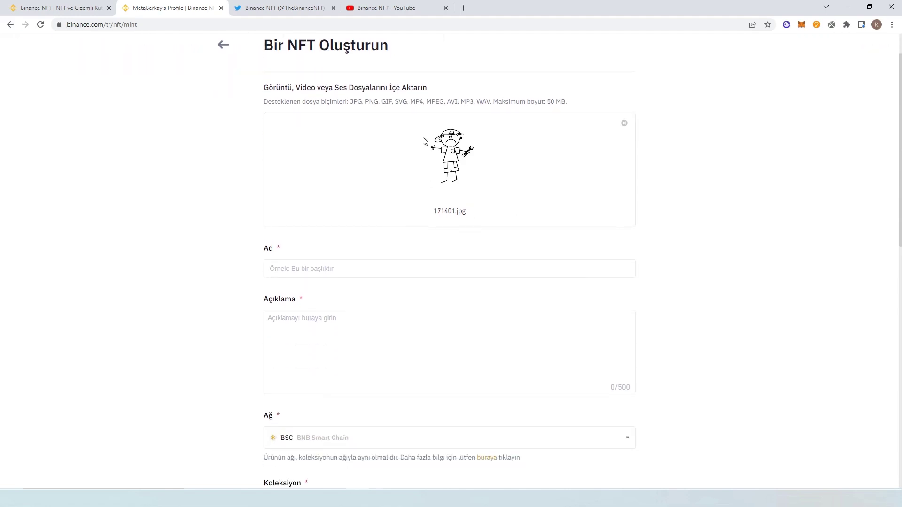
click(352, 263)
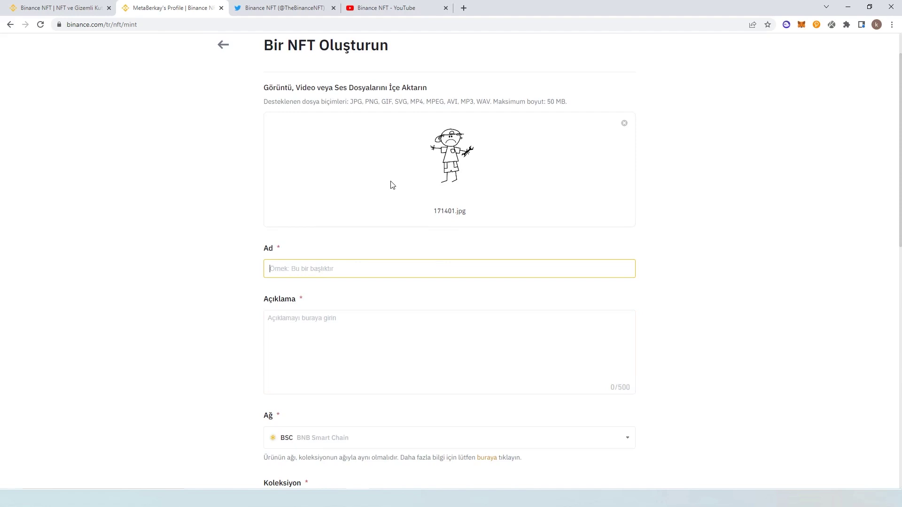
key(Caps_Lock)
text(C)
key(Caps_Lock)
text(in)
key(Caps_Lock)
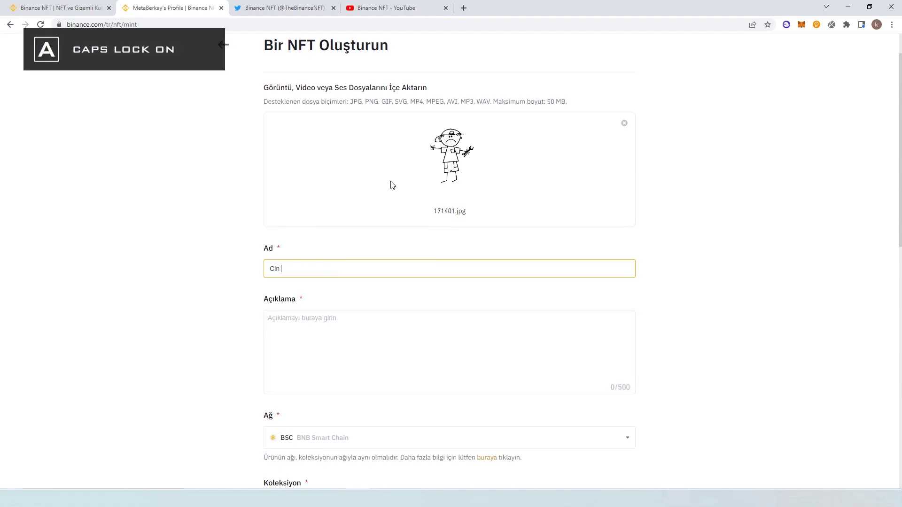
text(A)
key(Caps_Lock)
text(li)
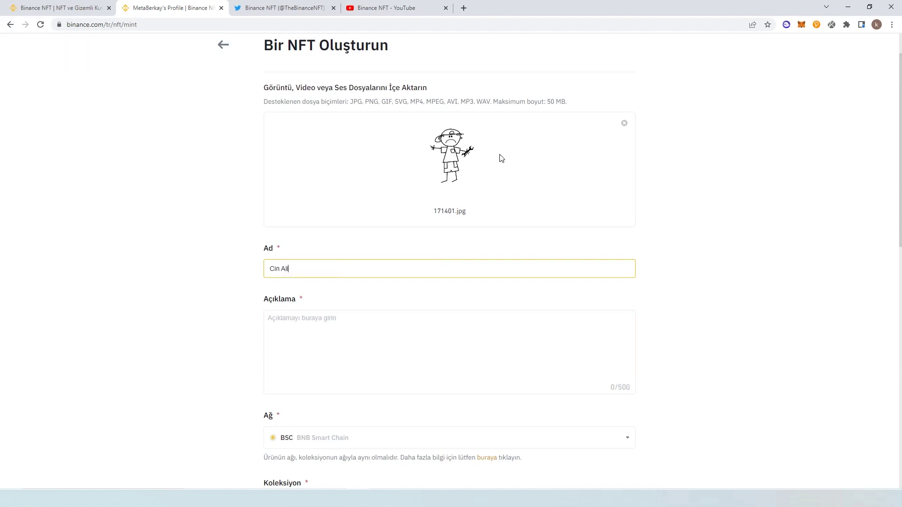
- Enter "Cin Ali" as the NFT's description (Açıklama)
click(365, 322)
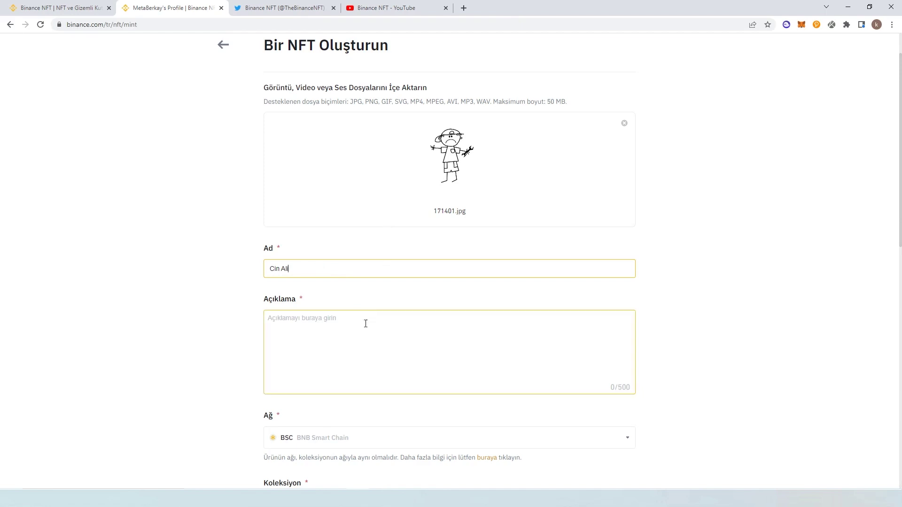
key(Caps_Lock)
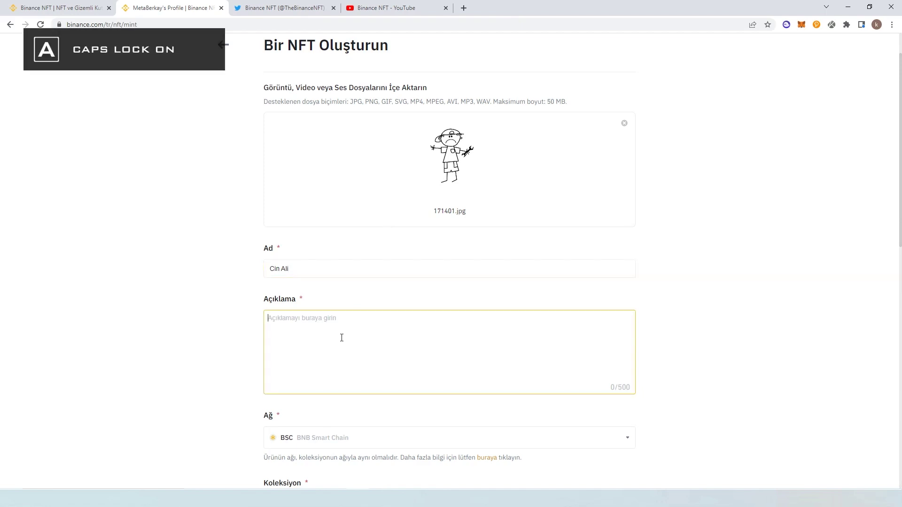
text(C)
key(Caps_Lock)
text(in)
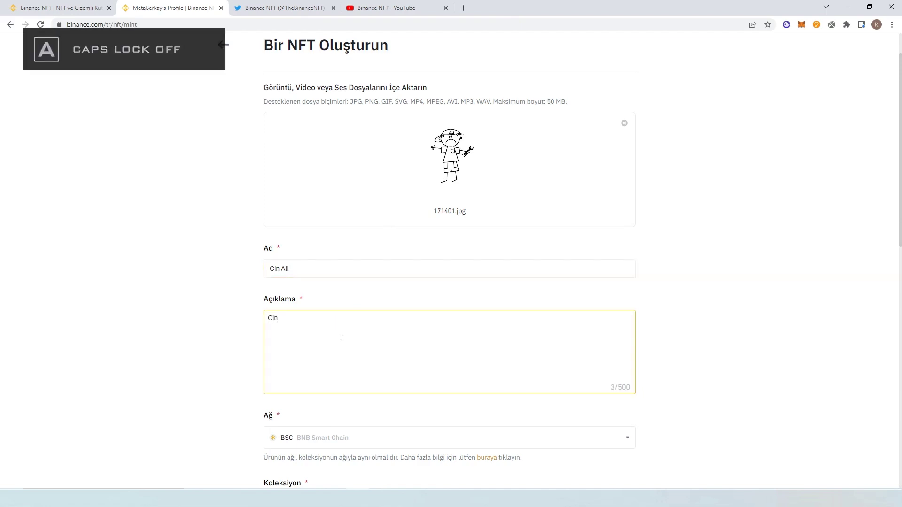
key(Caps_Lock)
text(A)
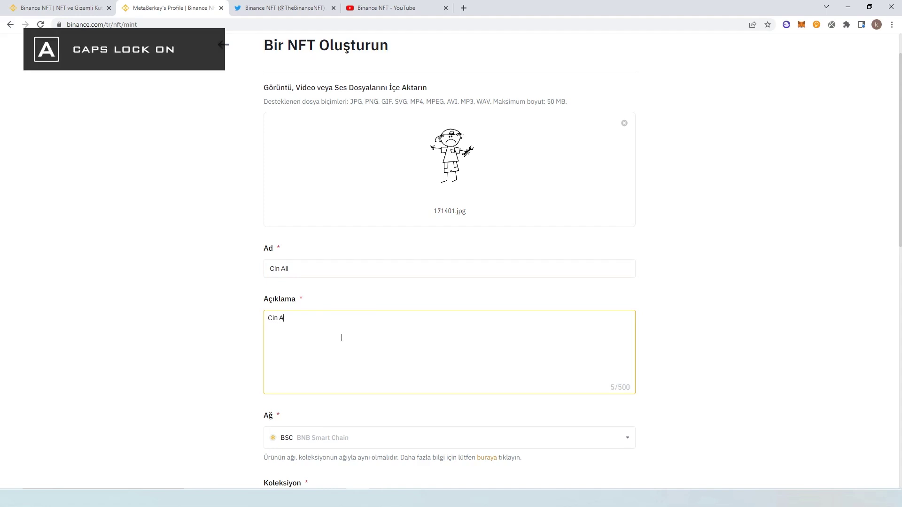
key(Caps_Lock)
text(li)
- Review the NFT's collection, category, royalty, commission and network options, keeping BSC (BNB Smart Chain) as the network
scroll(342, 338, down, 2)
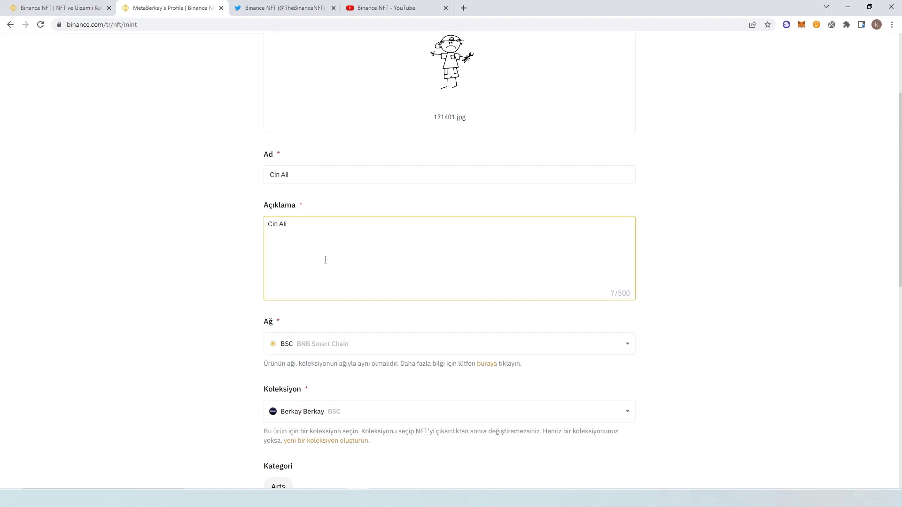
scroll(328, 263, down, 1)
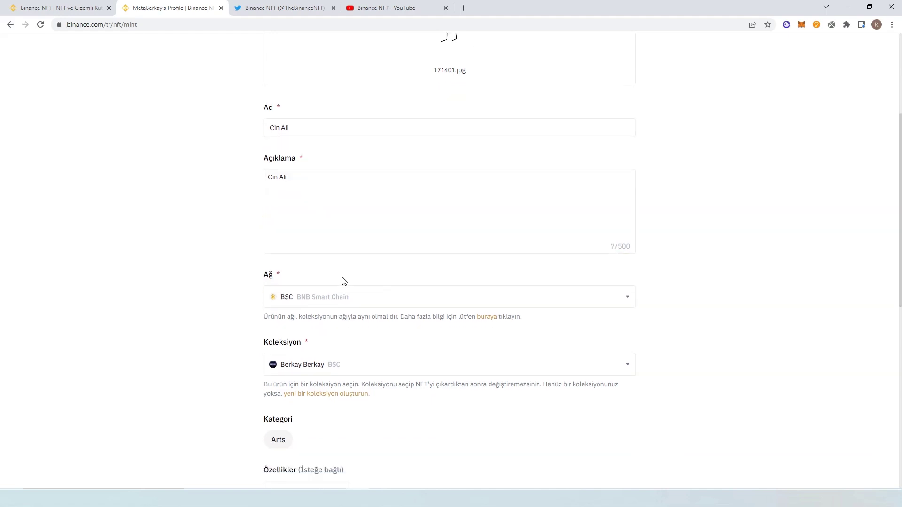
scroll(445, 283, down, 4)
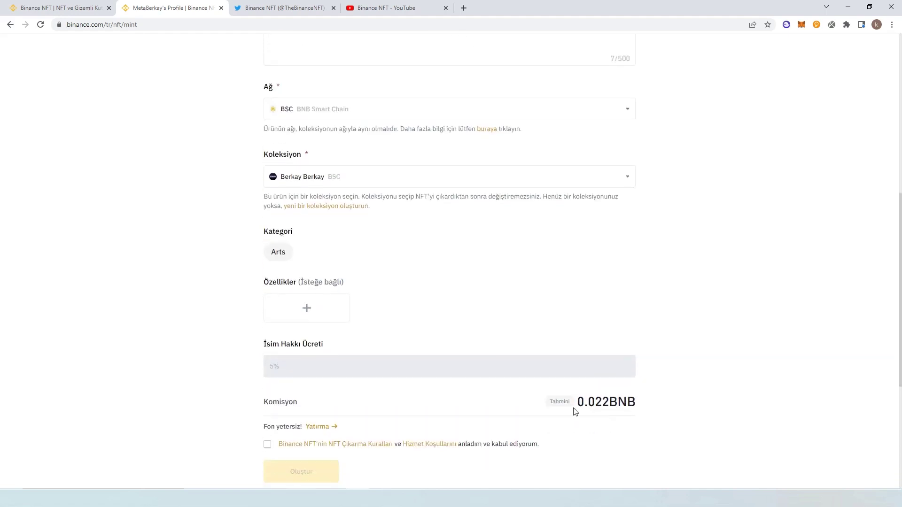
scroll(561, 317, up, 2)
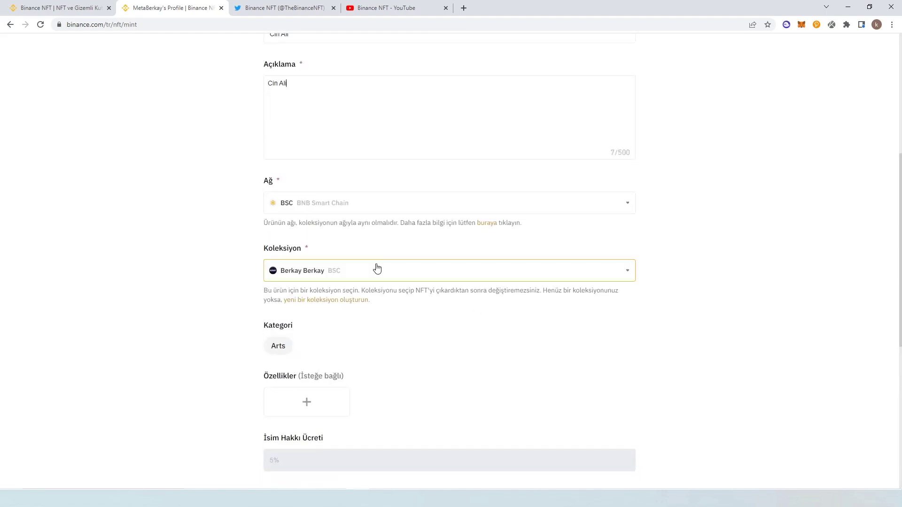
click(361, 202)
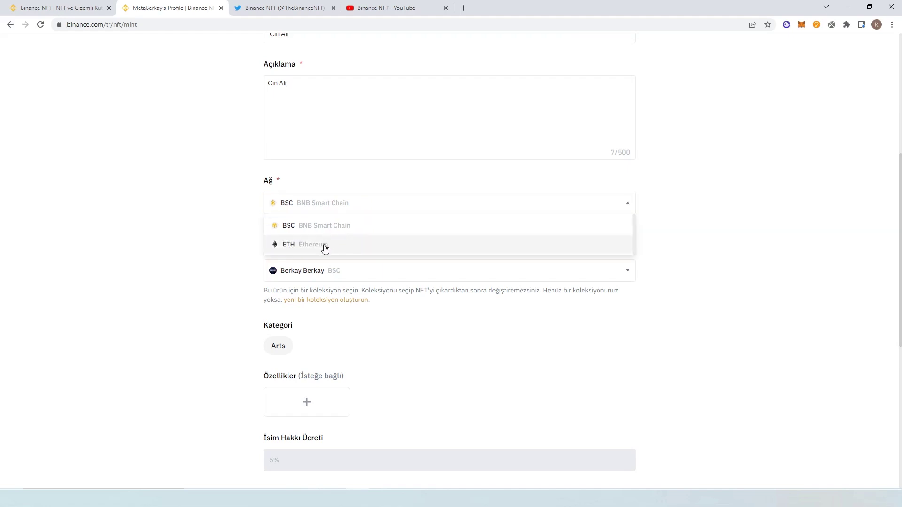
click(342, 219)
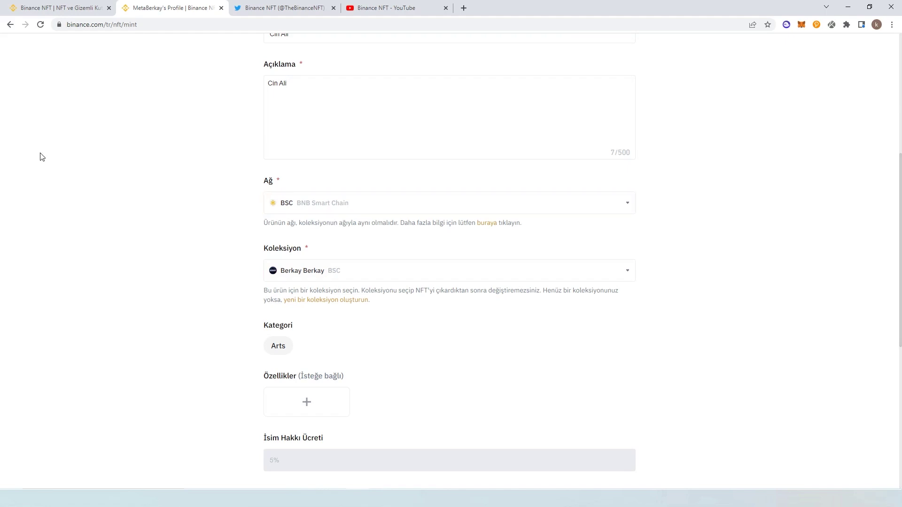
scroll(303, 215, down, 1)
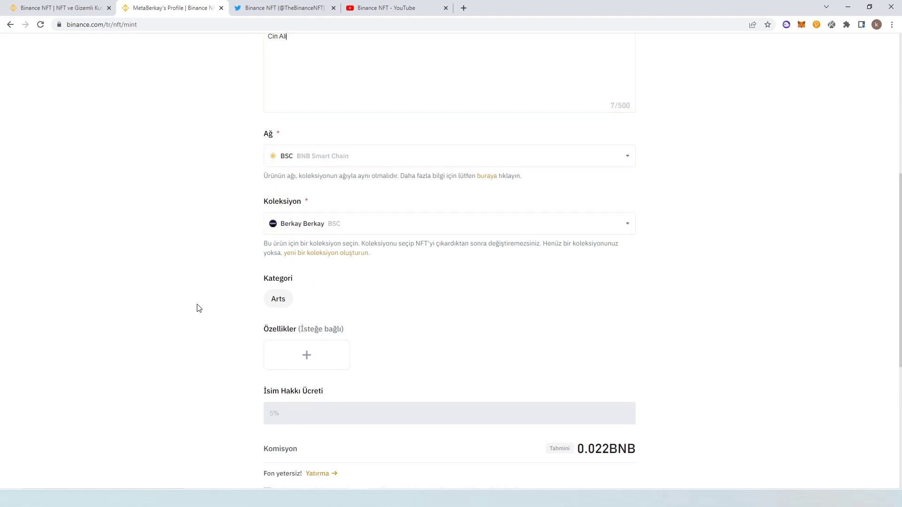
- Examine the type (Tür) and name (Ad) fields of the optional NFT properties (Özellikler), and leave them without adding a property
scroll(347, 305, down, 1)
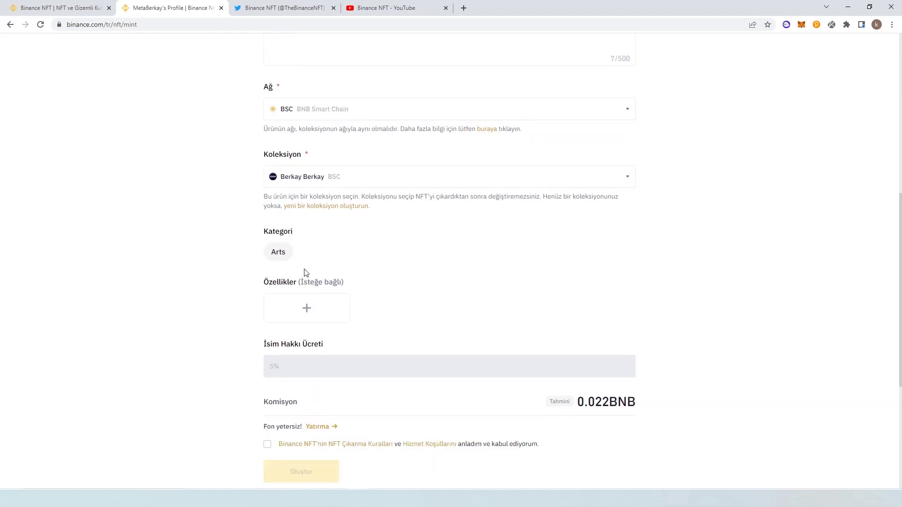
scroll(282, 287, down, 1)
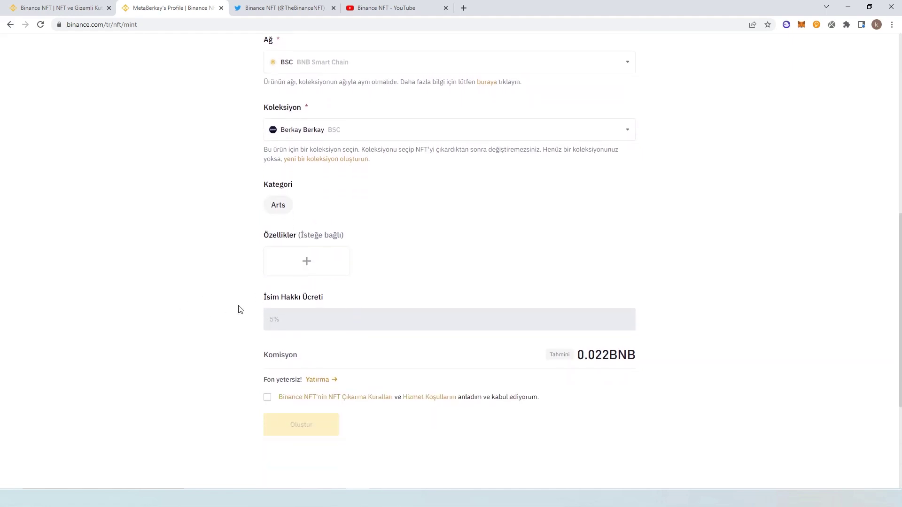
click(309, 270)
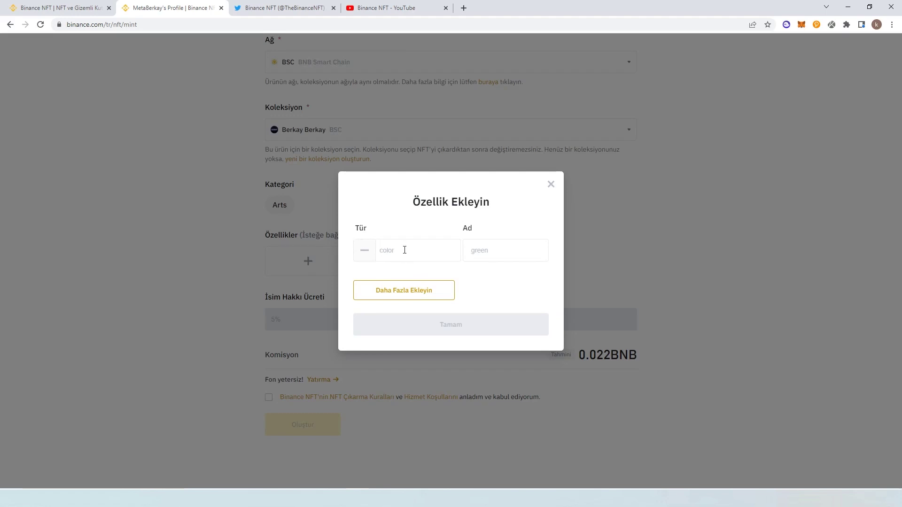
click(522, 250)
click(550, 184)
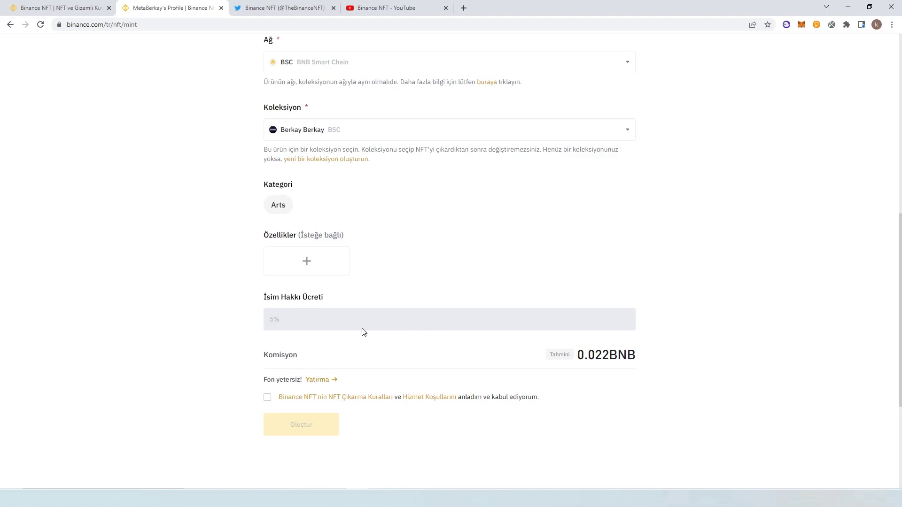
- Check the agreement to the NFT minting rules and terms of service, and review the filled-in NFT form up to the uploaded image
click(267, 397)
click(267, 402)
scroll(169, 397, up, 2)
scroll(174, 388, up, 1)
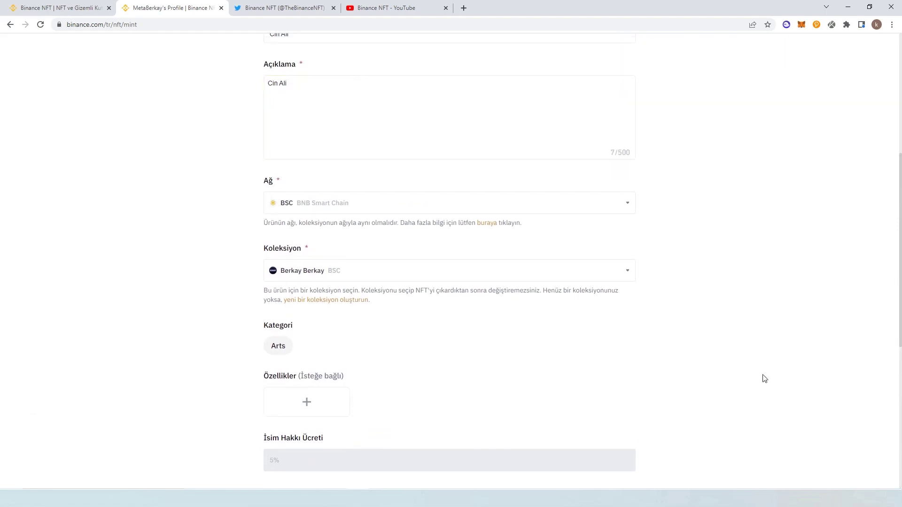
scroll(714, 306, up, 5)
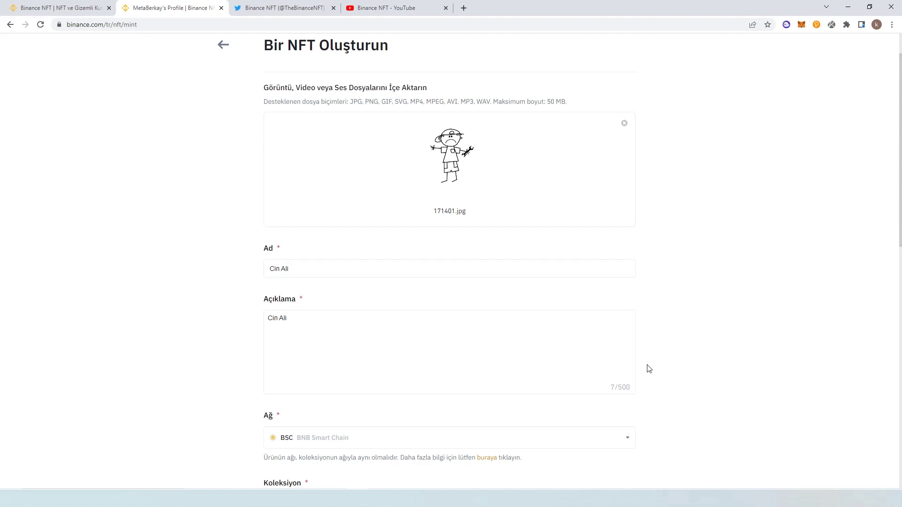
scroll(648, 369, up, 1)
- Open the account's profile page and show its created items (Oluşturulanlar)
mouse_move(835, 48)
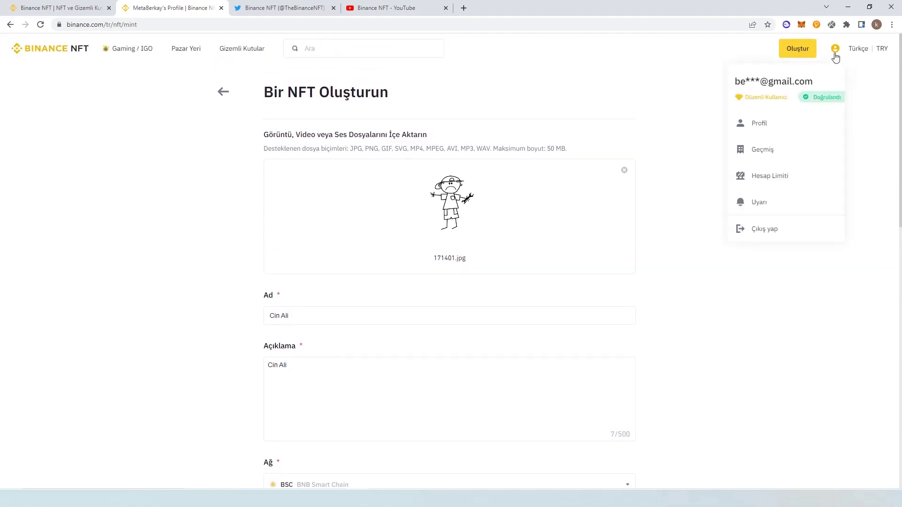
click(767, 129)
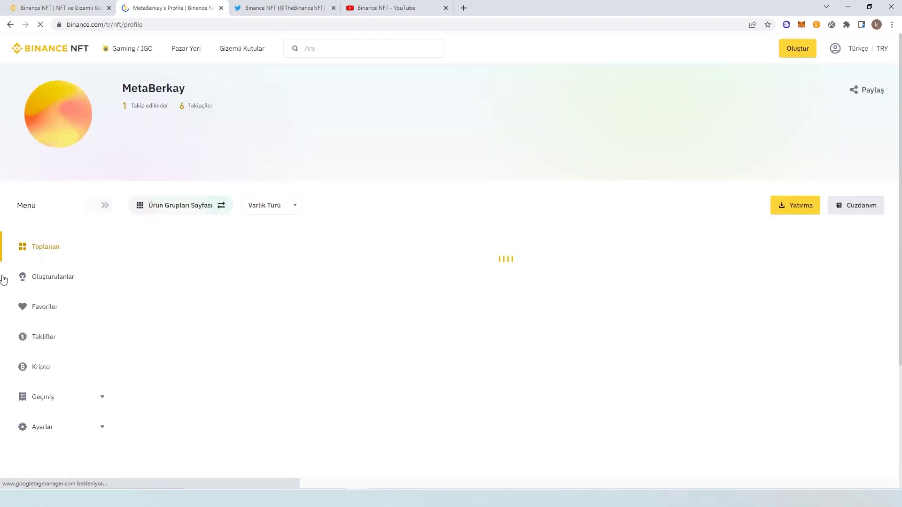
click(78, 289)
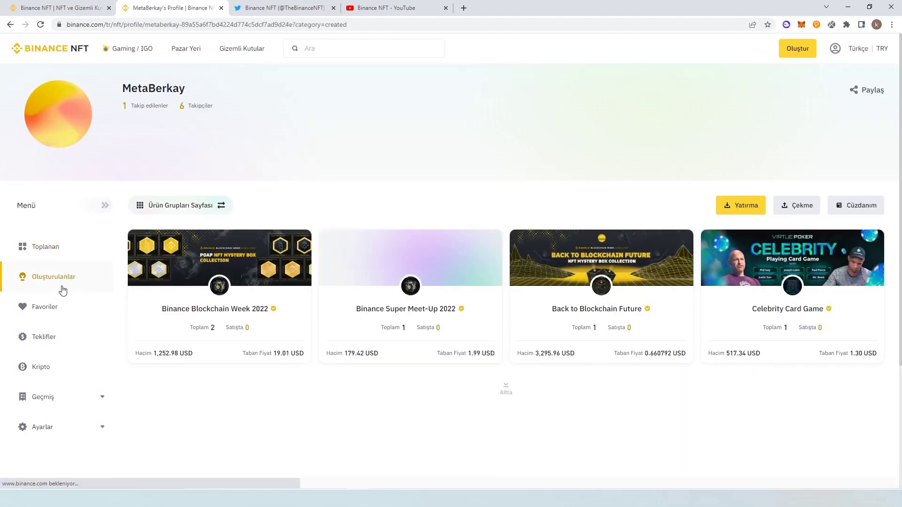